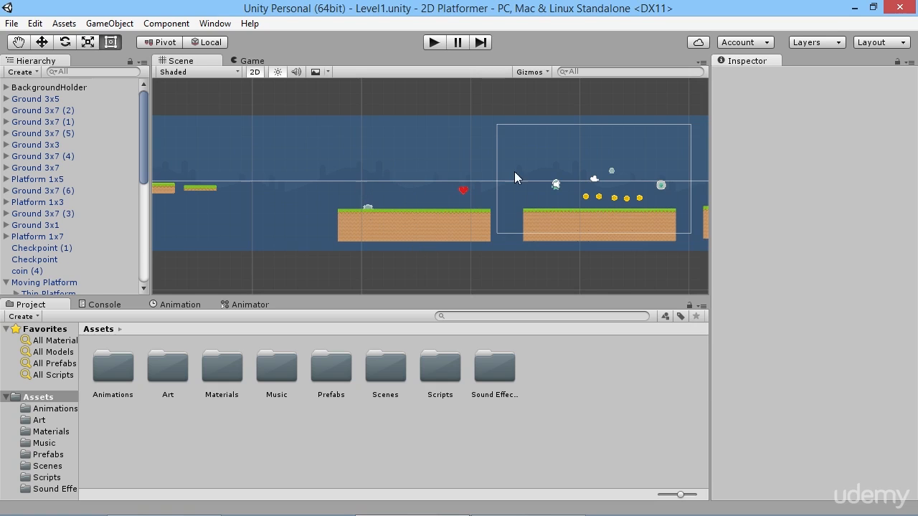
# Open the Scenes asset folder and create a new empty scene.
pyautogui.scroll(-5, 382, 187)
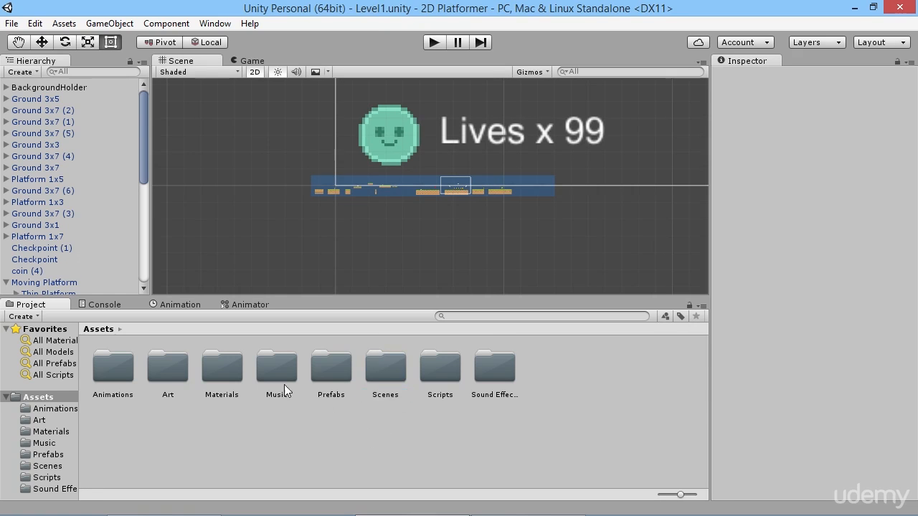
pyautogui.doubleClick(377, 358)
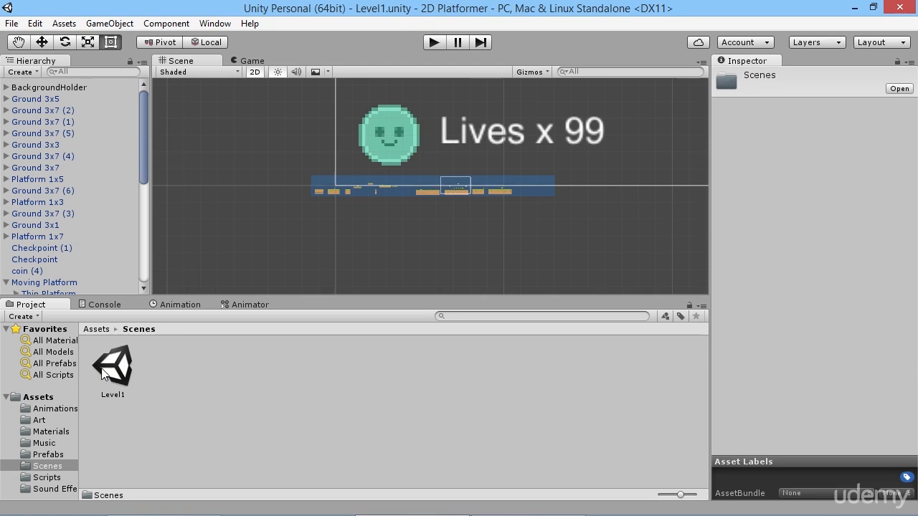
pyautogui.click(11, 23)
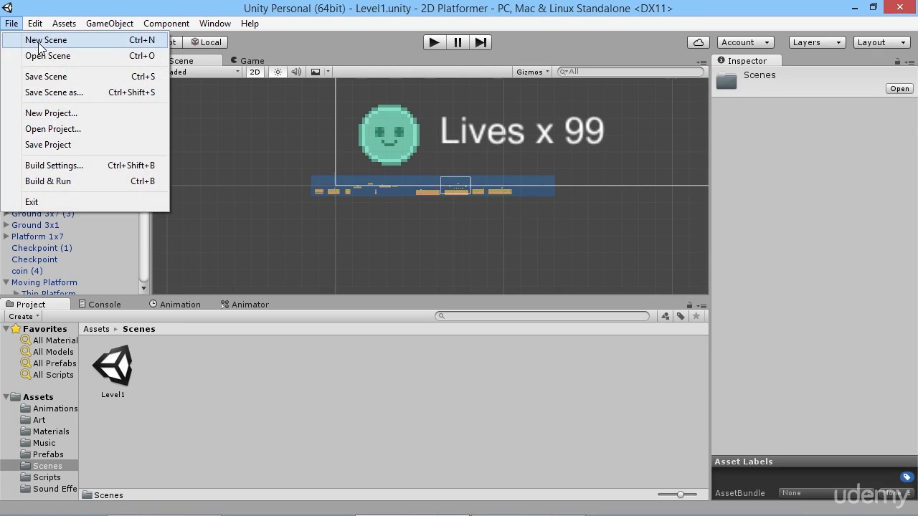
pyautogui.click(41, 41)
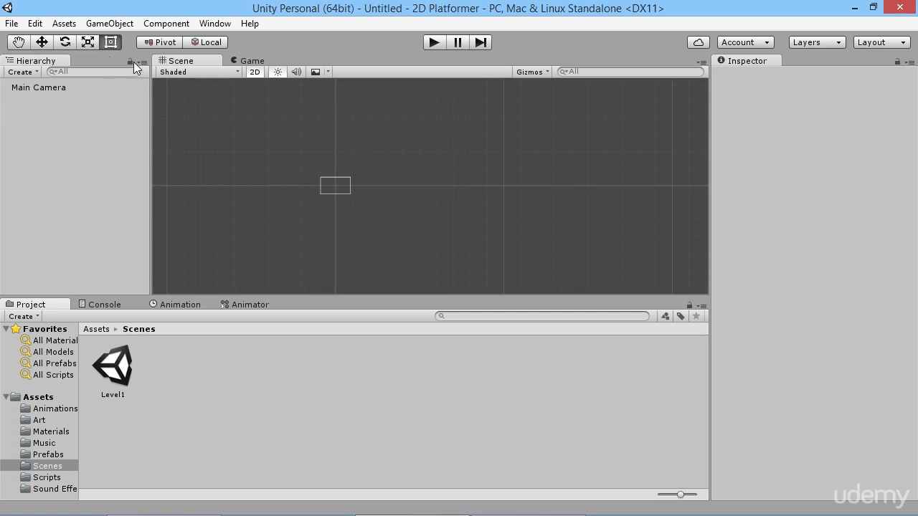
# Save the new scene as Level2 in the project's Scenes folder.
pyautogui.click(11, 23)
pyautogui.click(49, 76)
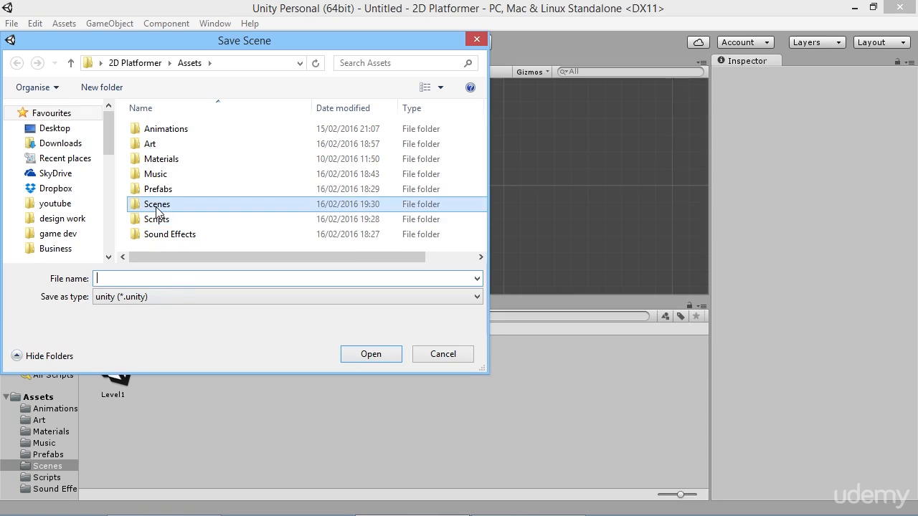
pyautogui.doubleClick(159, 205)
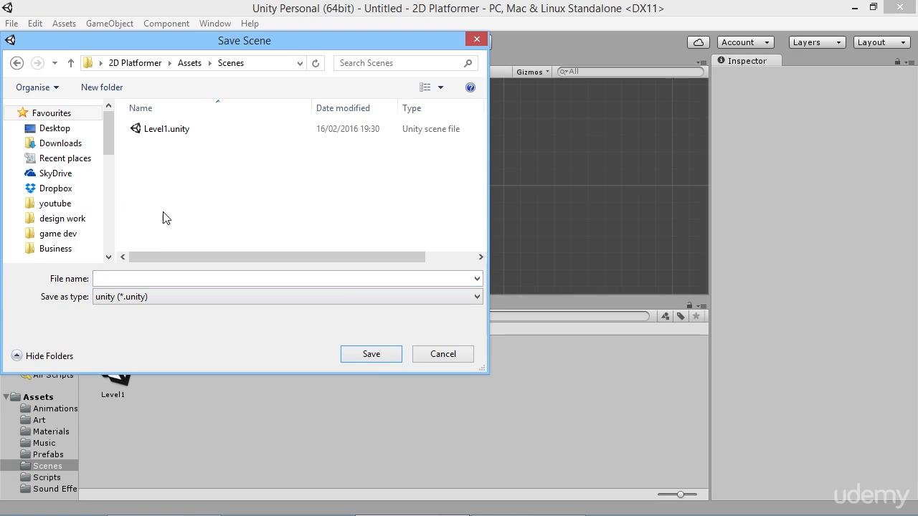
pyautogui.click(165, 281)
pyautogui.write('Level2')
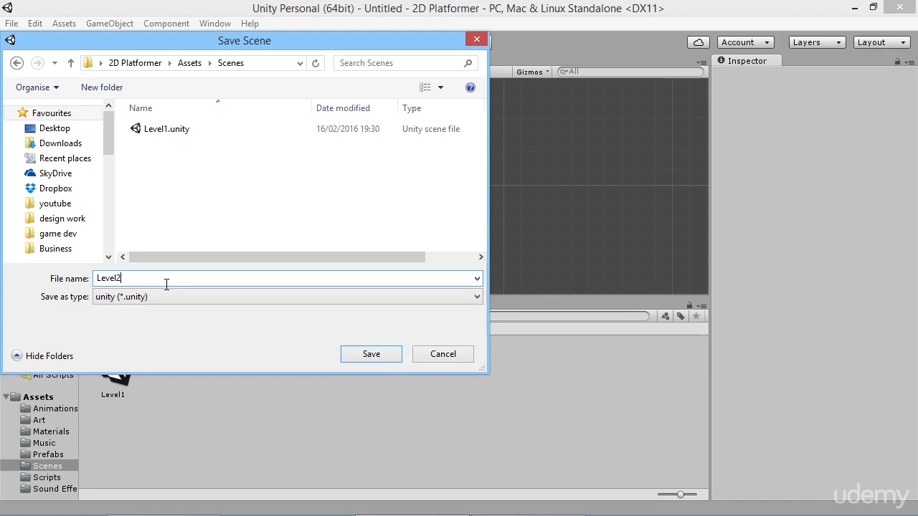
pyautogui.press('Return')
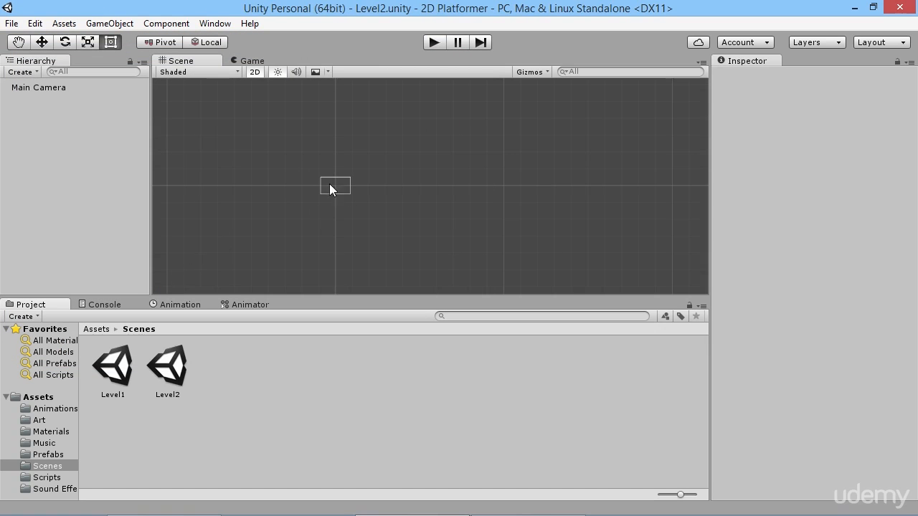
# Reopen the Level1 scene from the Scenes folder.
pyautogui.moveTo(343, 173)
pyautogui.mouseDown(button='middle')
pyautogui.moveTo(341, 188)
pyautogui.moveTo(336, 169)
pyautogui.mouseUp(button='middle')
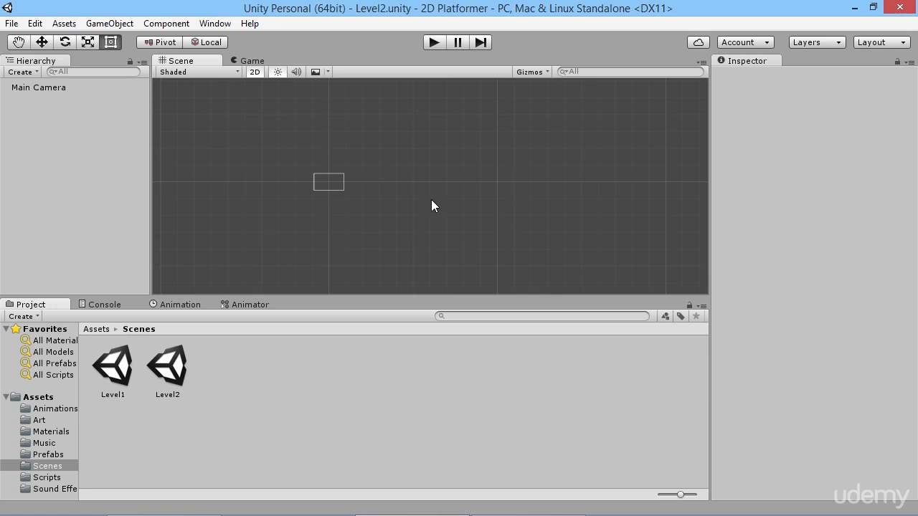
pyautogui.scroll(4, 335, 190)
pyautogui.moveTo(284, 183); pyautogui.dragTo(342, 191, button='middle')
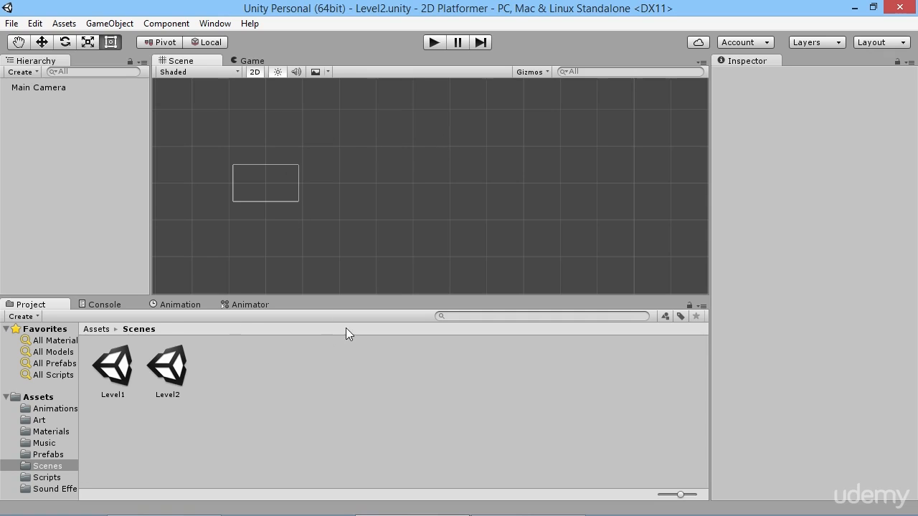
pyautogui.click(112, 372)
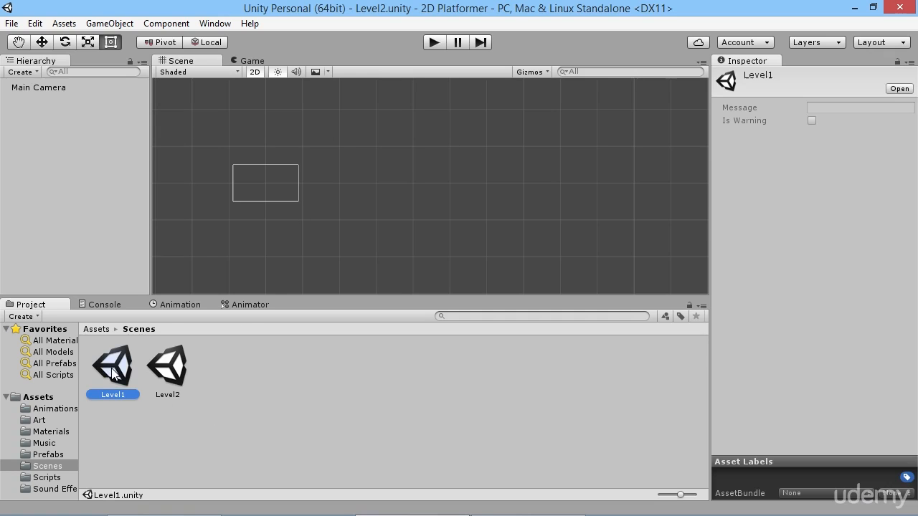
pyautogui.doubleClick(112, 371)
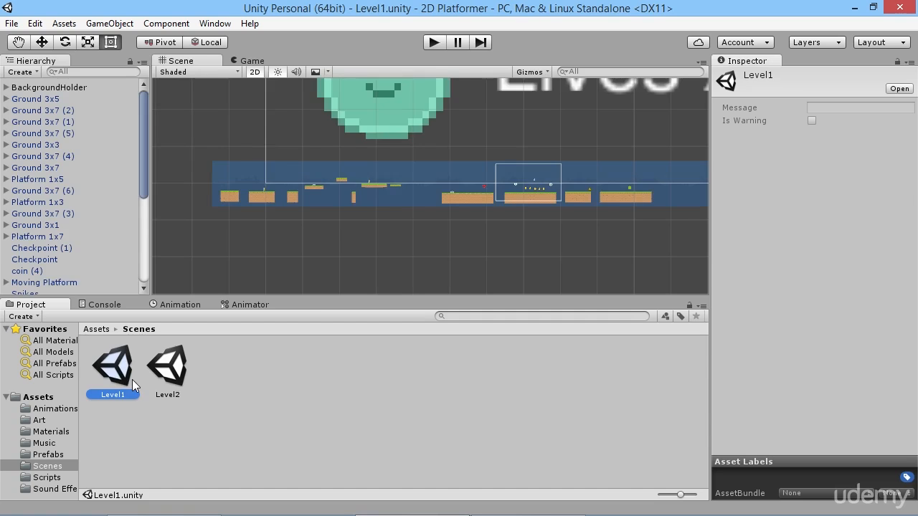
# Examine the Level1 layout and its object list for the elements that every level needs.
pyautogui.click(12, 23)
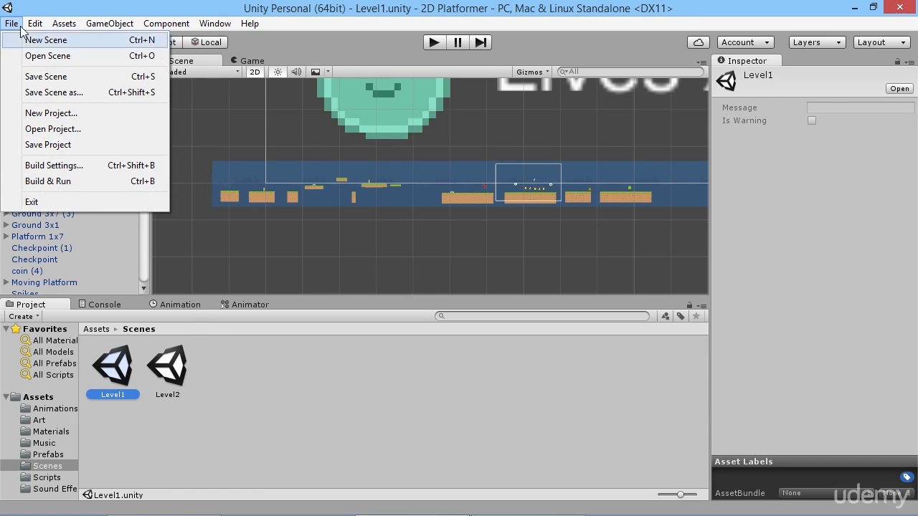
pyautogui.click(395, 245)
pyautogui.moveTo(442, 182); pyautogui.dragTo(363, 254, button='middle')
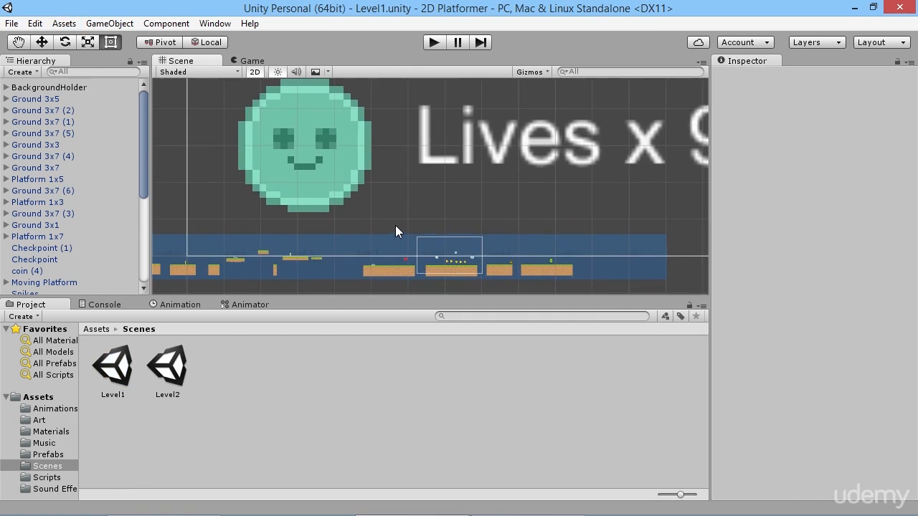
pyautogui.scroll(-10, 396, 222)
pyautogui.scroll(9, 403, 202)
pyautogui.moveTo(395, 207); pyautogui.dragTo(487, 158, button='middle')
pyautogui.scroll(10, 396, 191)
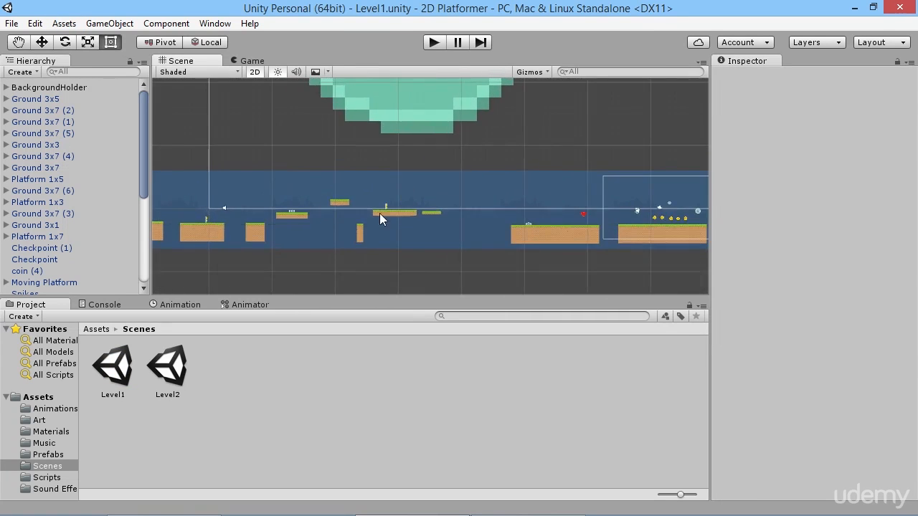
pyautogui.moveTo(381, 213); pyautogui.dragTo(456, 176, button='middle')
pyautogui.moveTo(546, 179); pyautogui.dragTo(466, 192, button='middle')
pyautogui.scroll(-3, 438, 193)
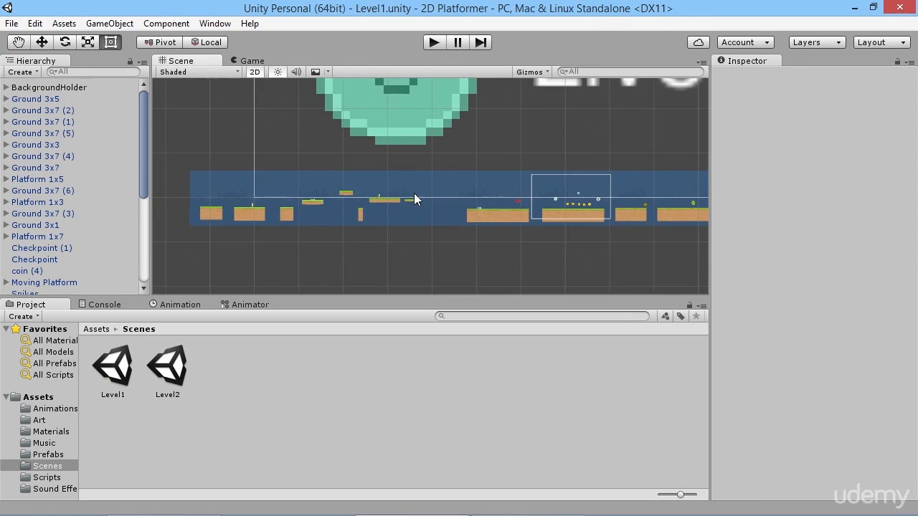
pyautogui.scroll(-5, 105, 191)
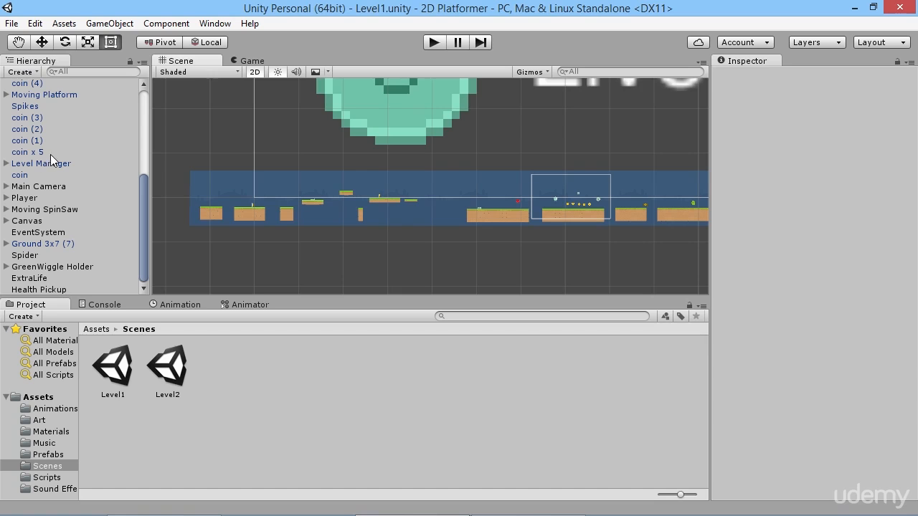
# Create an empty game object in Level1 and name it Level Starter Pack.
pyautogui.click(21, 72)
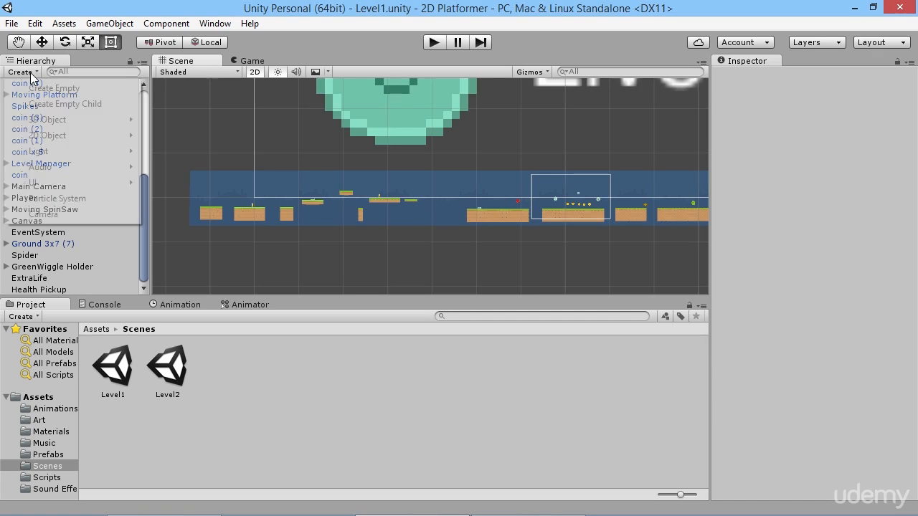
pyautogui.click(54, 88)
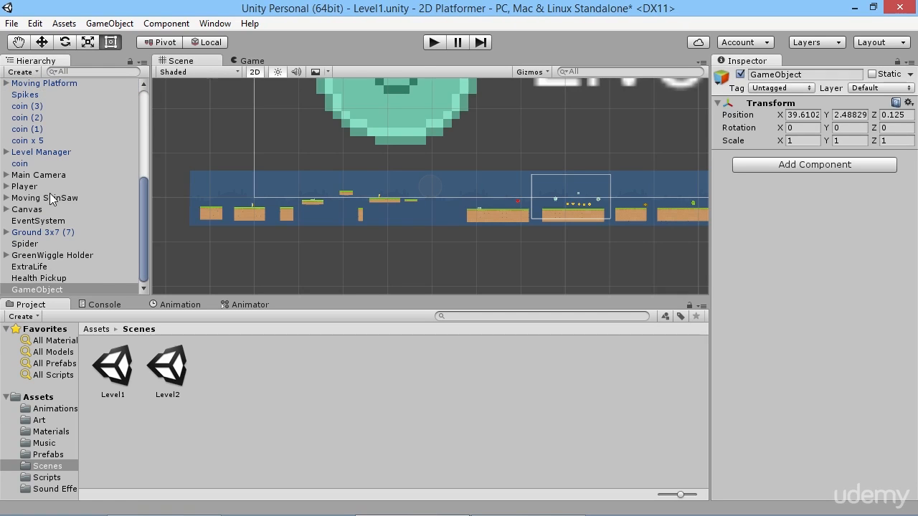
pyautogui.click(45, 289)
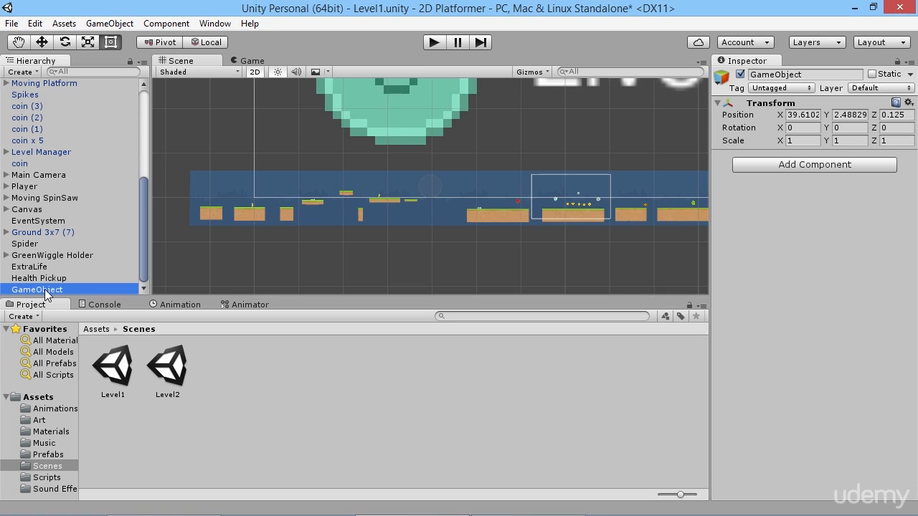
pyautogui.write('Level')
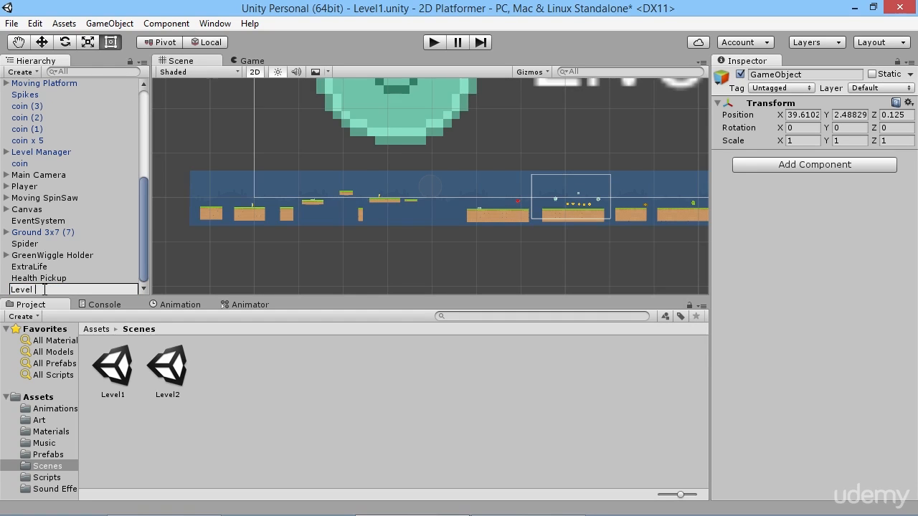
pyautogui.write(' Starter Pack')
pyautogui.press('Return')
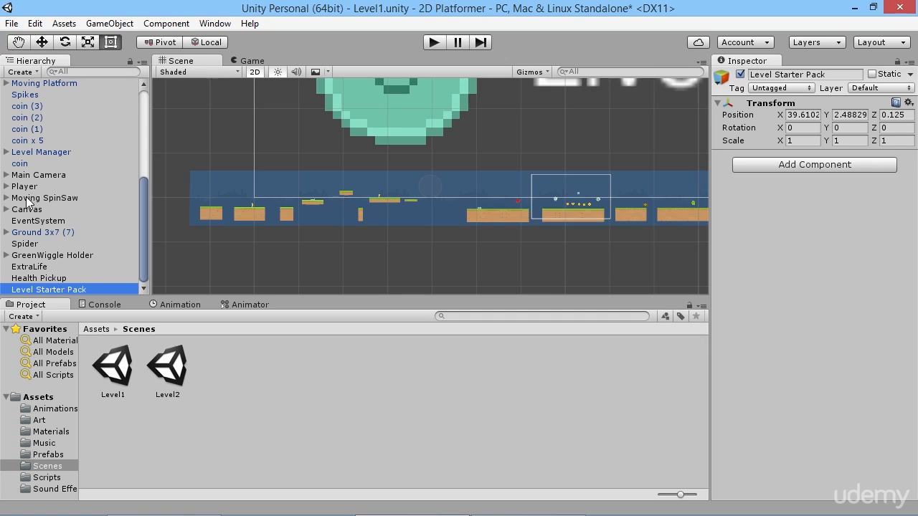
# Make the Player and Main Camera objects children of Level Starter Pack.
pyautogui.moveTo(32, 187); pyautogui.dragTo(62, 290)
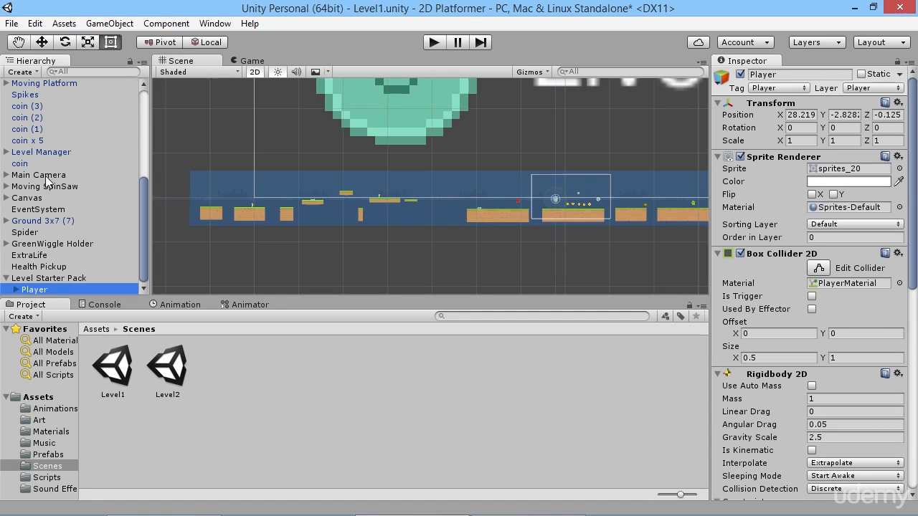
pyautogui.click(23, 177)
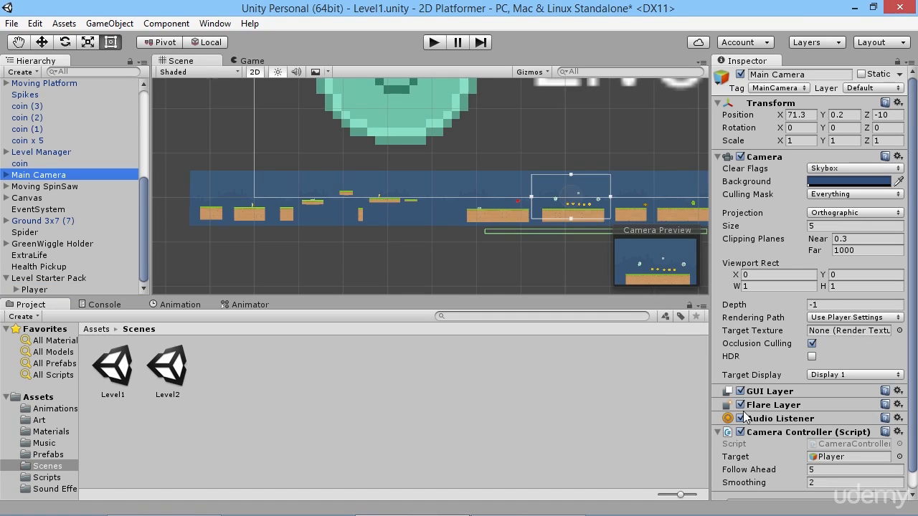
pyautogui.scroll(-1, 757, 364)
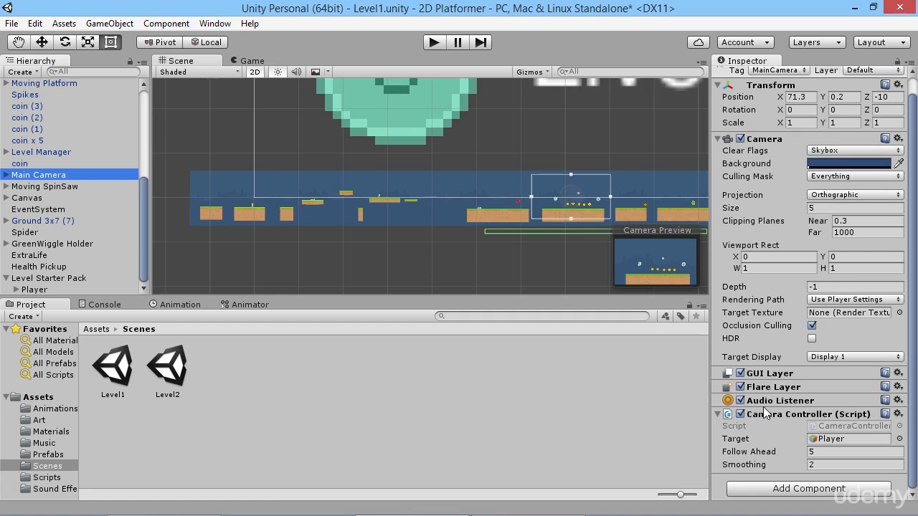
pyautogui.scroll(1, 763, 443)
pyautogui.moveTo(32, 177); pyautogui.dragTo(44, 280)
# Make the Canvas and EventSystem objects children of Level Starter Pack.
pyautogui.scroll(-12, 416, 151)
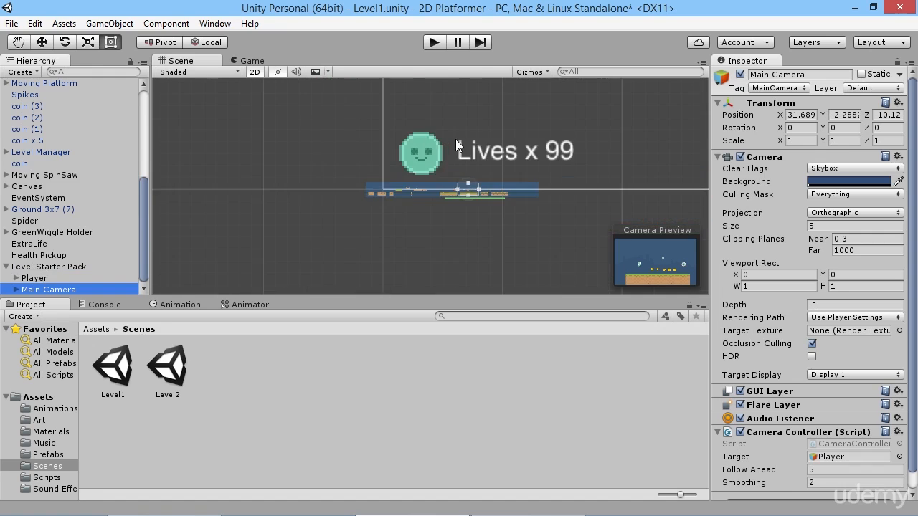
pyautogui.moveTo(456, 139); pyautogui.dragTo(214, 252, button='middle')
pyautogui.scroll(-5, 412, 137)
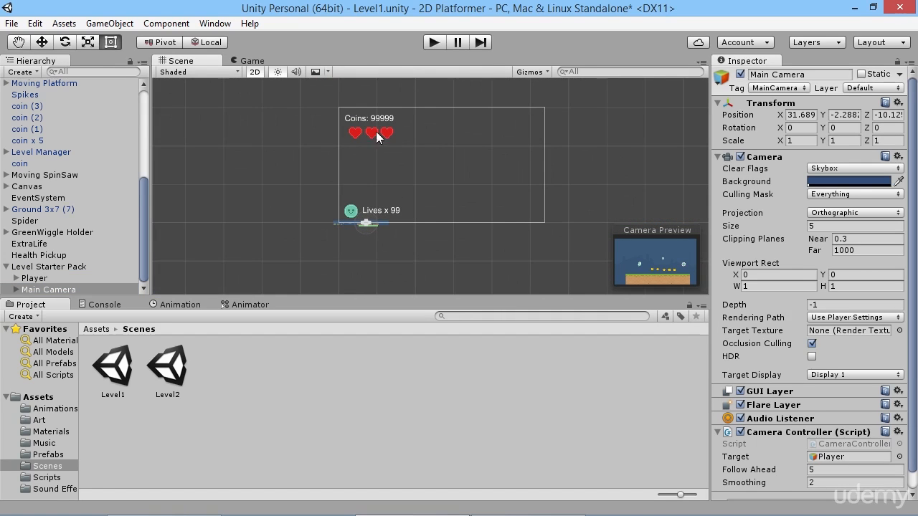
pyautogui.click(27, 186)
pyautogui.moveTo(27, 187); pyautogui.dragTo(45, 268)
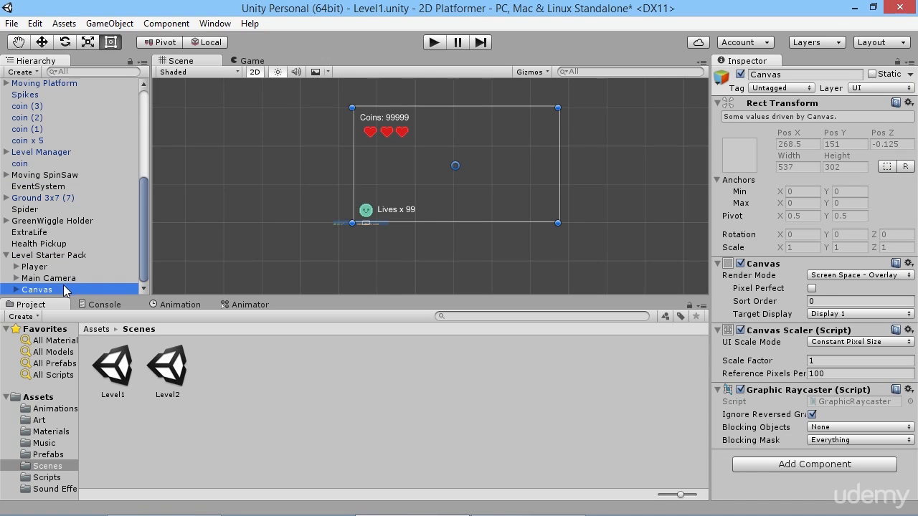
pyautogui.click(44, 188)
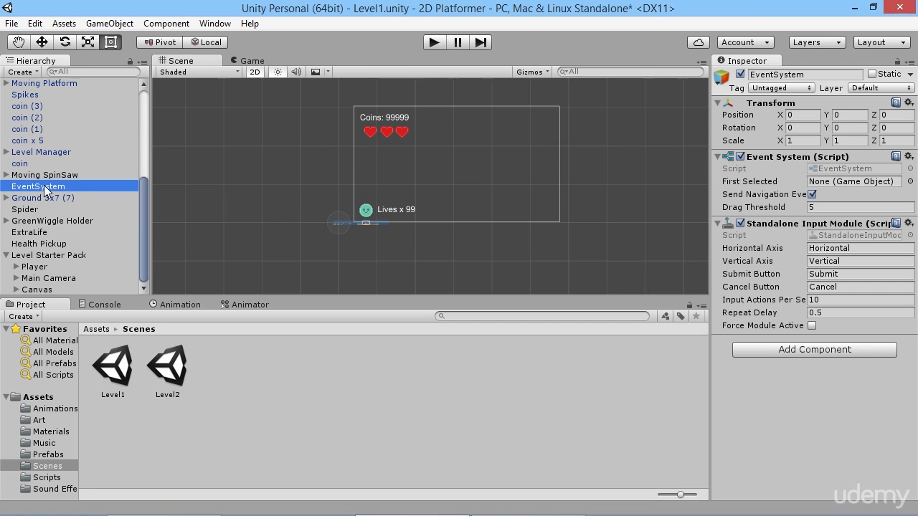
pyautogui.moveTo(45, 188); pyautogui.dragTo(52, 255)
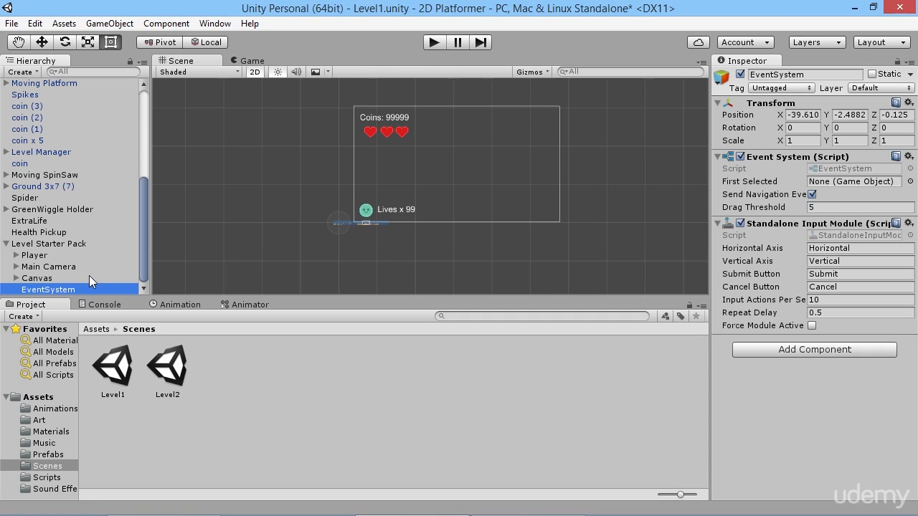
# Look through the remaining Level1 objects and the scene for other items that belong in the starter pack.
pyautogui.scroll(3, 61, 190)
pyautogui.scroll(2, 61, 191)
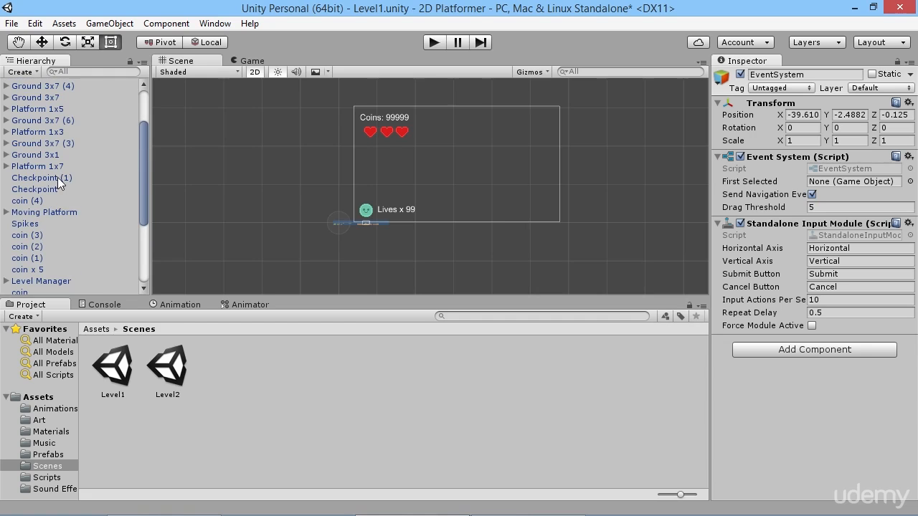
pyautogui.scroll(2, 64, 147)
pyautogui.scroll(-6, 65, 99)
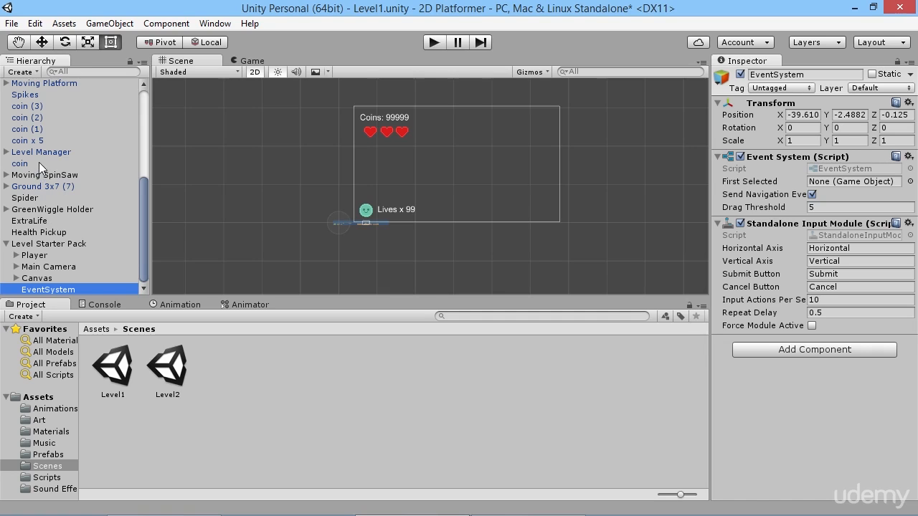
pyautogui.scroll(4, 53, 206)
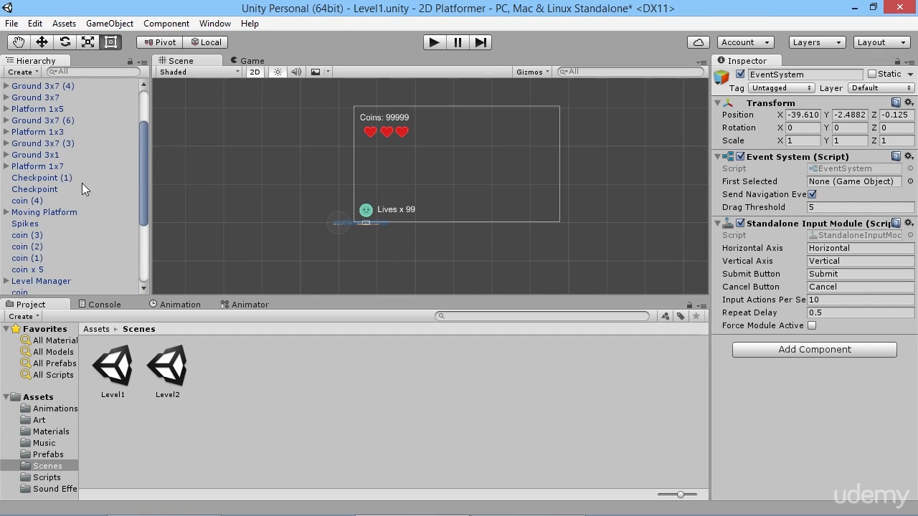
pyautogui.scroll(3, 73, 198)
pyautogui.scroll(-6, 58, 142)
pyautogui.scroll(3, 385, 226)
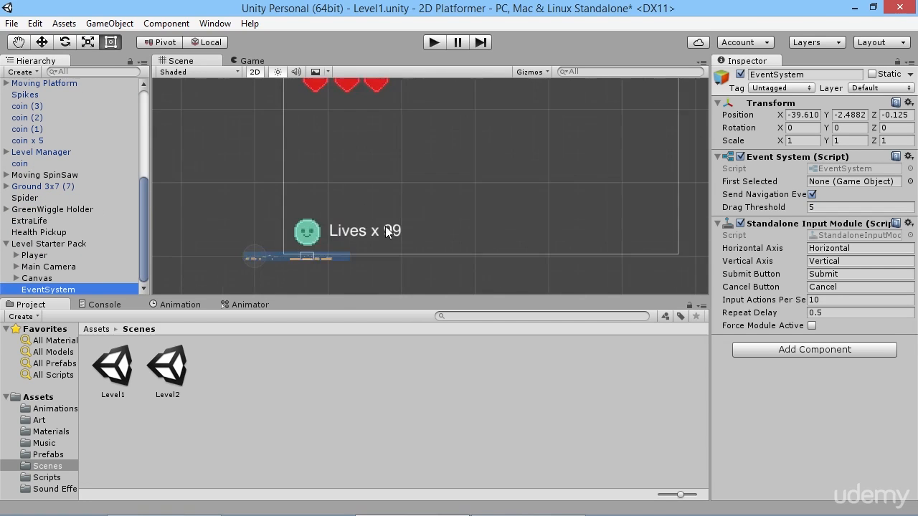
pyautogui.moveTo(320, 256); pyautogui.dragTo(430, 145, button='middle')
pyautogui.scroll(5, 407, 137)
pyautogui.moveTo(395, 114); pyautogui.dragTo(416, 191, button='middle')
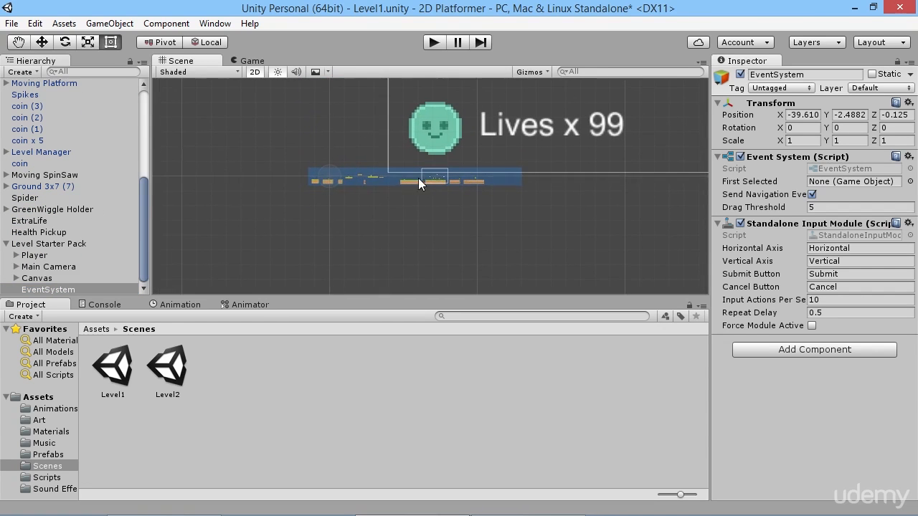
# Move Player, Main Camera, Canvas and EventSystem out of Level Starter Pack to the top level of the hierarchy.
pyautogui.scroll(-1, 418, 178)
pyautogui.click(62, 243)
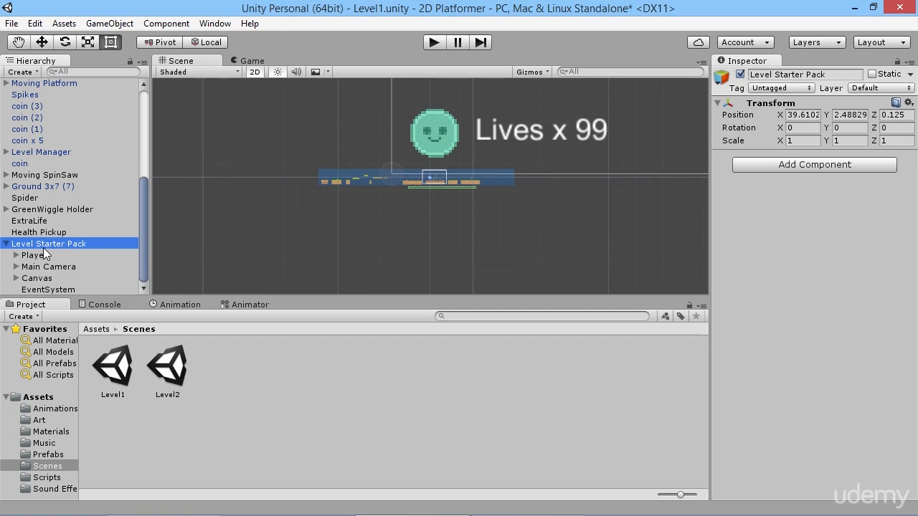
pyautogui.click(36, 256)
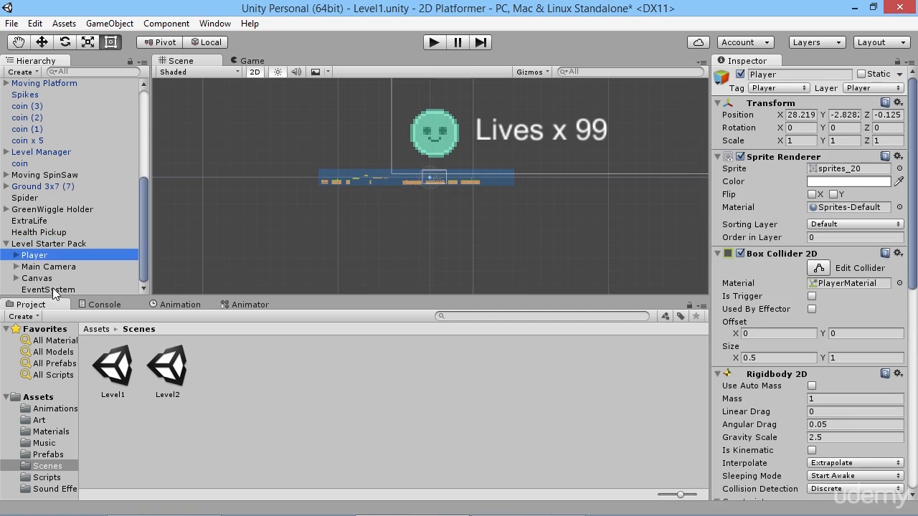
pyautogui.keyDown('shift'); pyautogui.click(51, 289); pyautogui.keyUp('shift')
pyautogui.moveTo(41, 260); pyautogui.dragTo(54, 239)
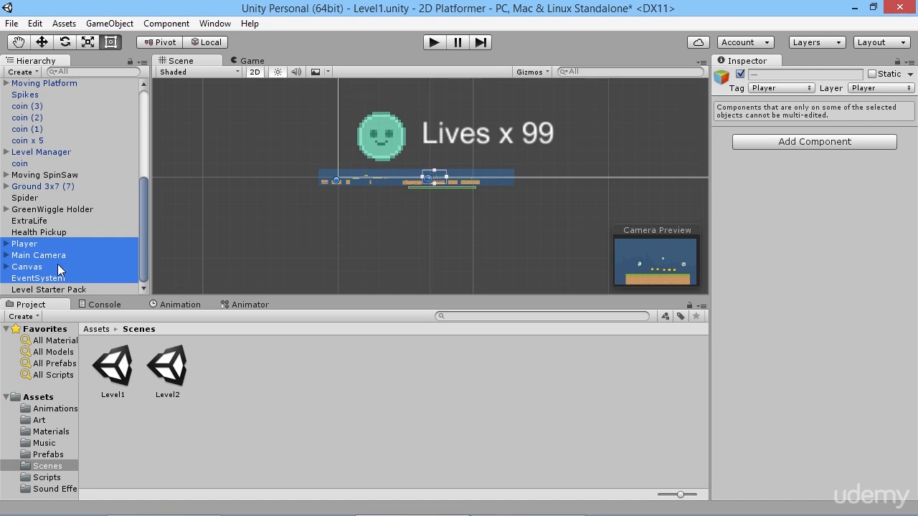
# Set the Level Starter Pack object's position to X 0, Y 0, Z 0.
pyautogui.click(69, 290)
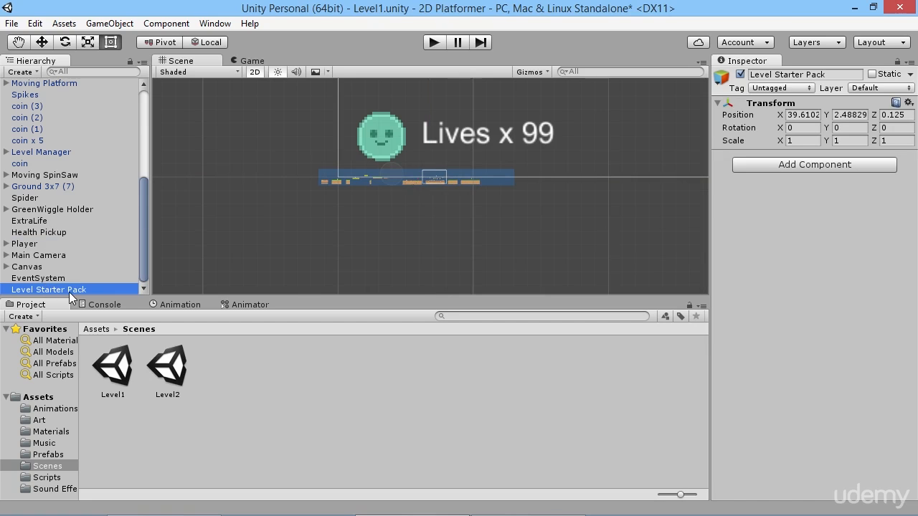
pyautogui.click(802, 116)
pyautogui.write('0')
pyautogui.press('Tab')
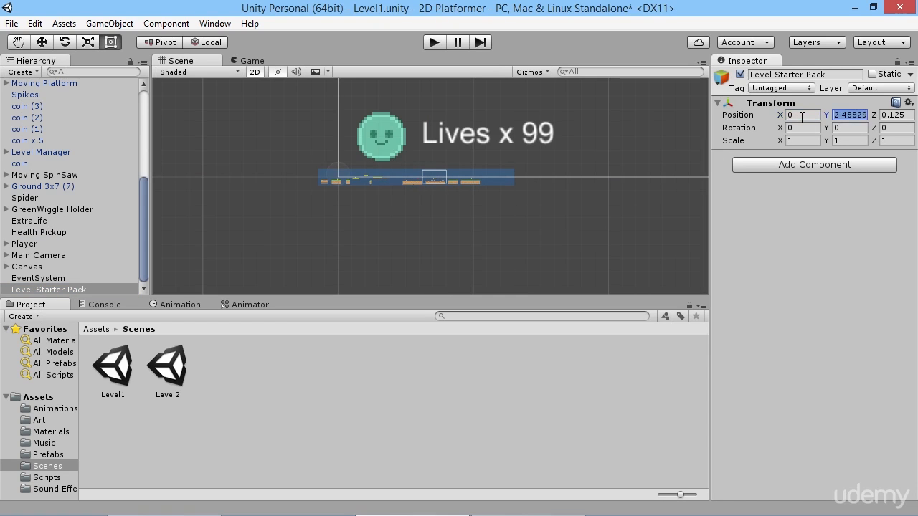
pyautogui.write('0')
pyautogui.press('Tab')
pyautogui.write('0')
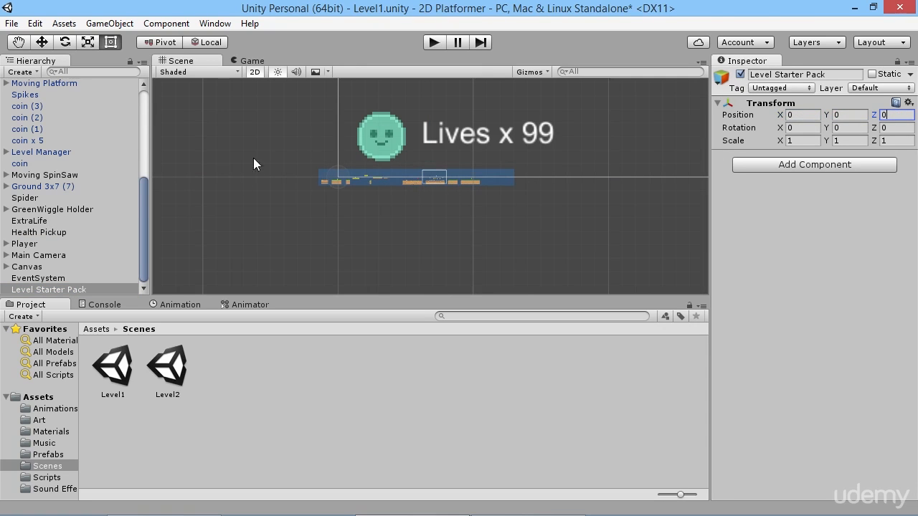
# Set the Player's X and Y position to 0.
pyautogui.scroll(5, 309, 171)
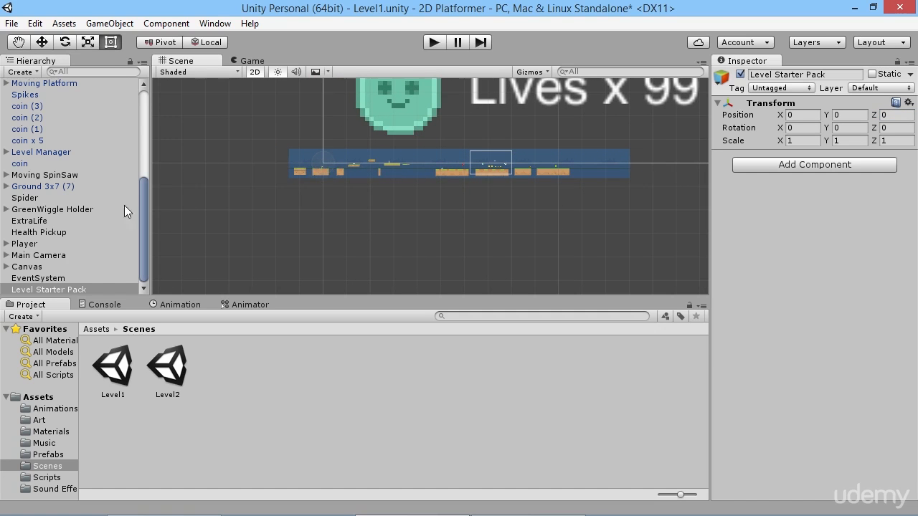
pyautogui.click(32, 245)
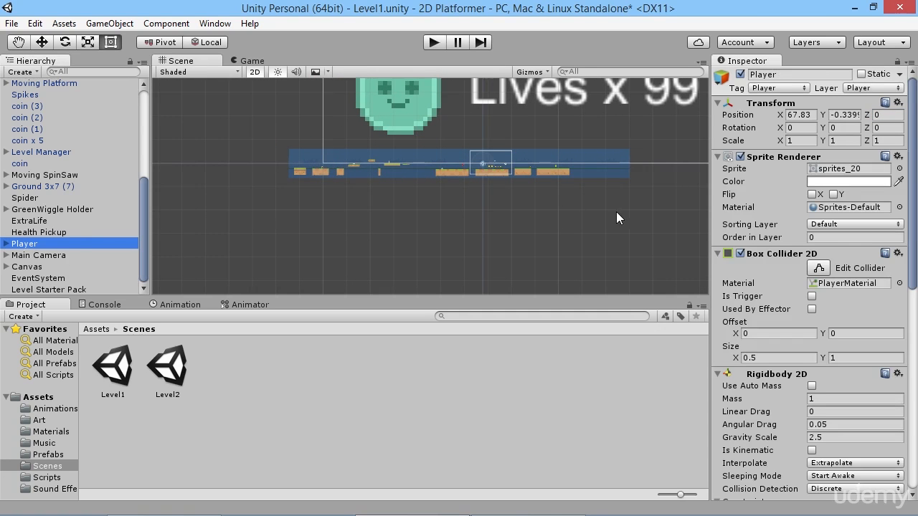
pyautogui.click(811, 117)
pyautogui.write('0')
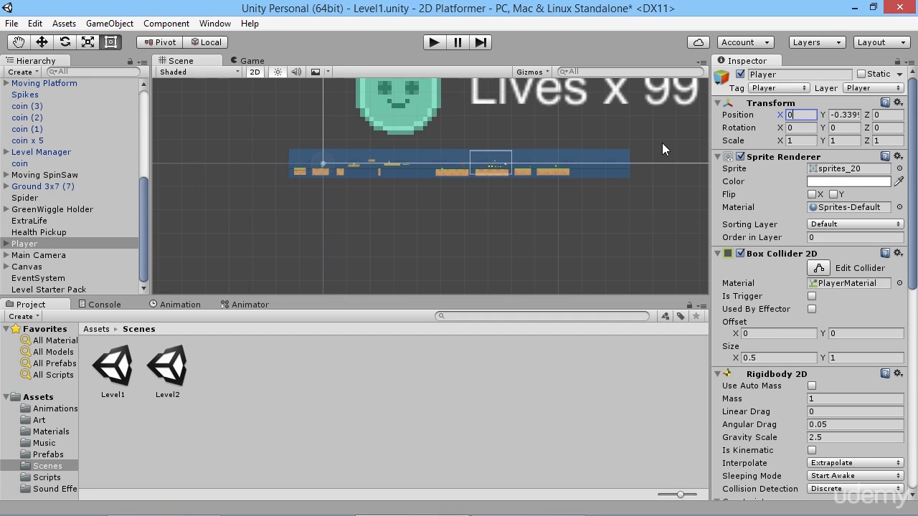
pyautogui.press('Tab')
pyautogui.write('0')
pyautogui.press('Tab')
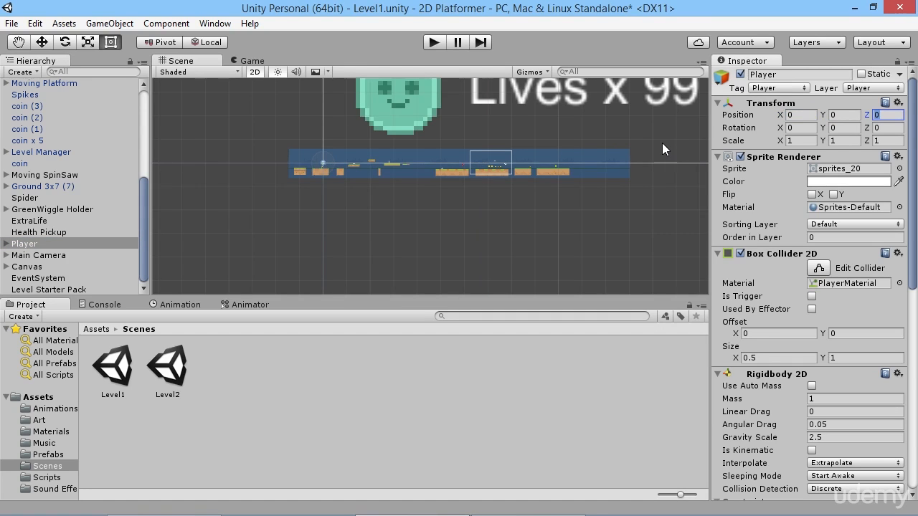
# Set the Main Camera's X and Y position to 0, leaving its Z position as it is.
pyautogui.click(43, 256)
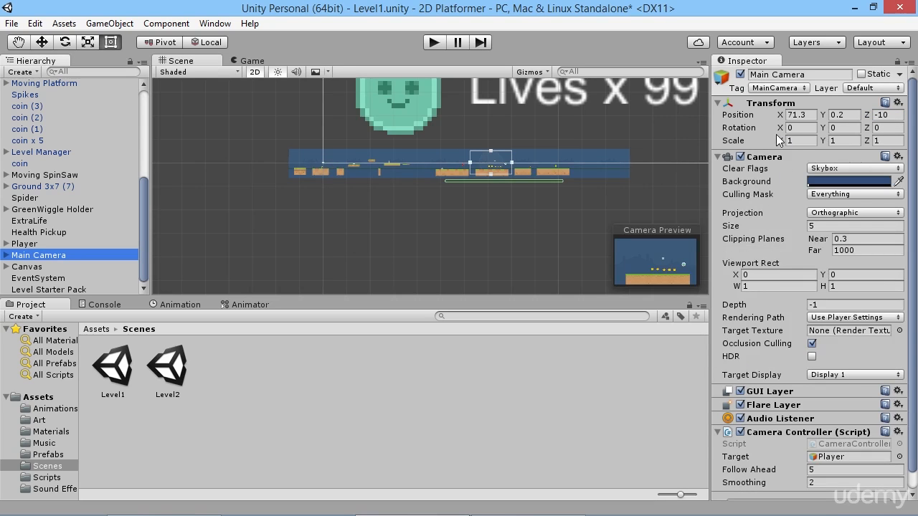
pyautogui.click(802, 115)
pyautogui.write('0')
pyautogui.press('Tab')
pyautogui.write('0')
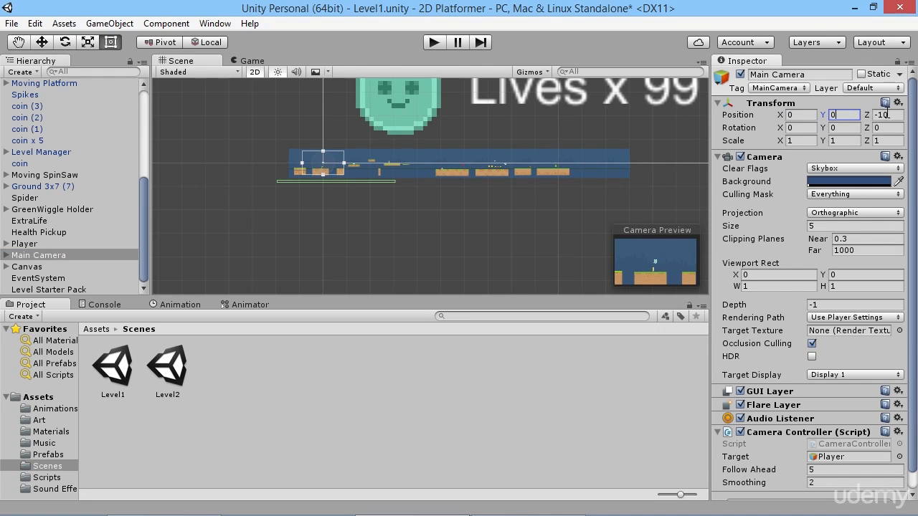
# Make Player, Main Camera, Canvas and EventSystem children of Level Starter Pack again.
pyautogui.scroll(5, 292, 168)
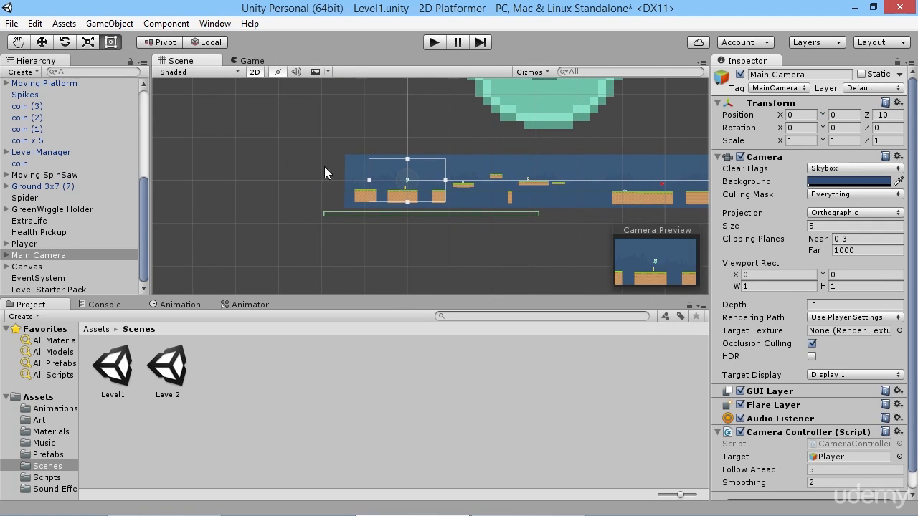
pyautogui.scroll(-3, 432, 187)
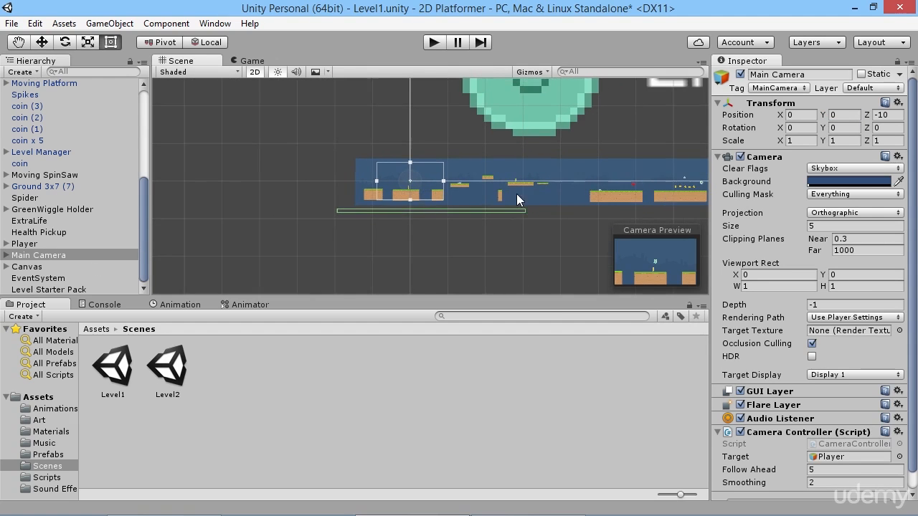
pyautogui.moveTo(521, 199); pyautogui.dragTo(450, 198, button='middle')
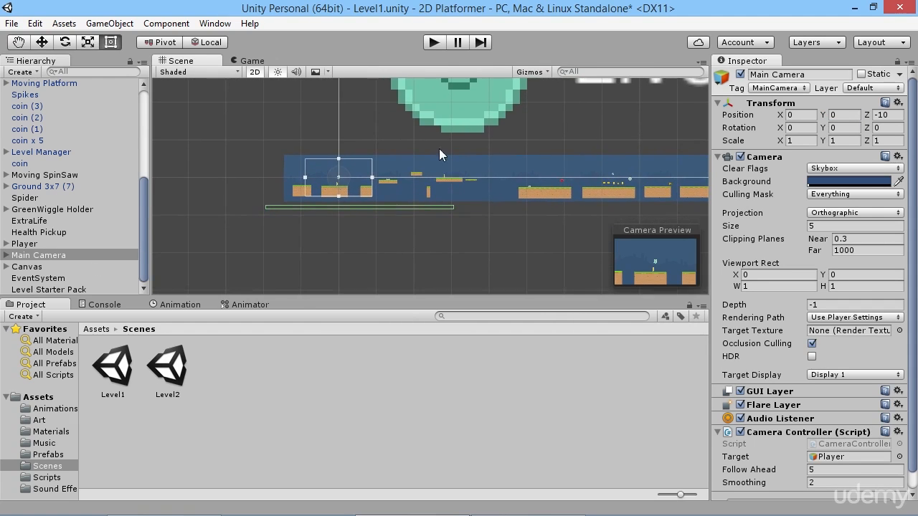
pyautogui.click(38, 246)
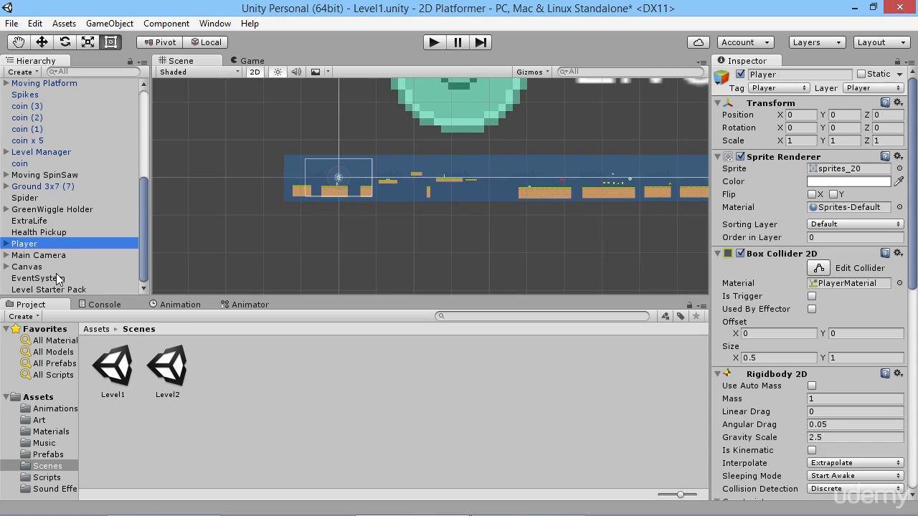
pyautogui.keyDown('shift'); pyautogui.click(52, 279); pyautogui.keyUp('shift')
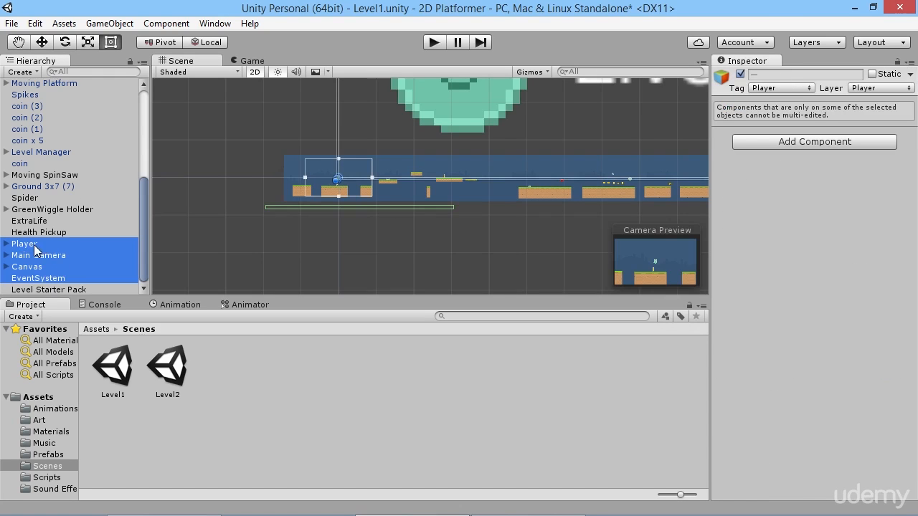
pyautogui.moveTo(35, 247); pyautogui.dragTo(49, 295)
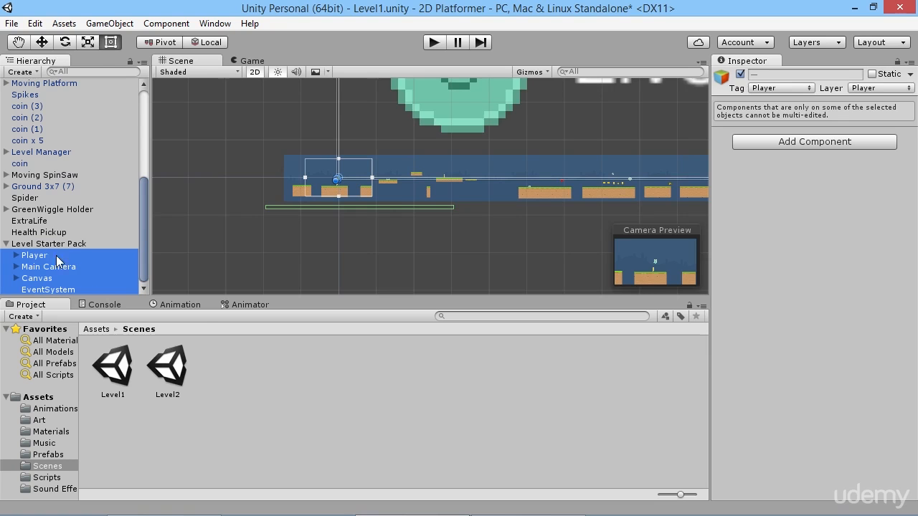
# Save Level Starter Pack with its children as a prefab in the Prefabs folder.
pyautogui.scroll(-4, 385, 192)
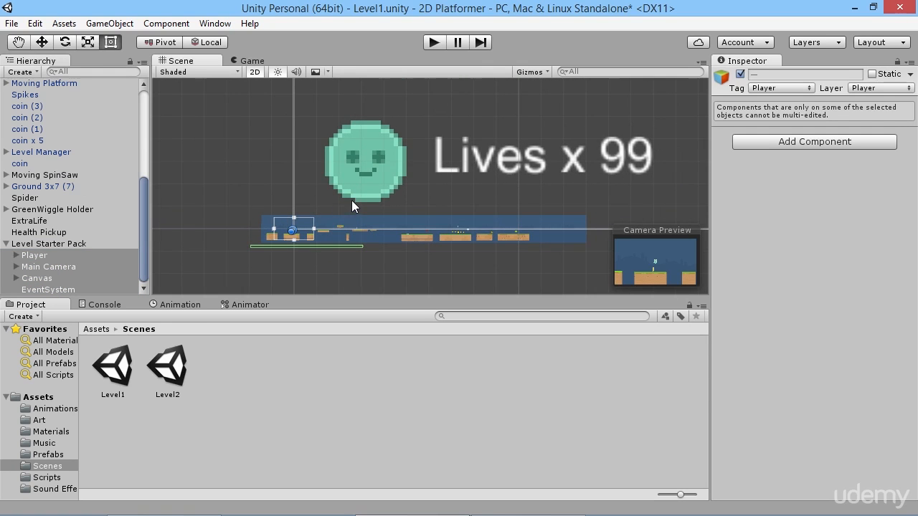
pyautogui.moveTo(352, 200); pyautogui.dragTo(419, 182, button='middle')
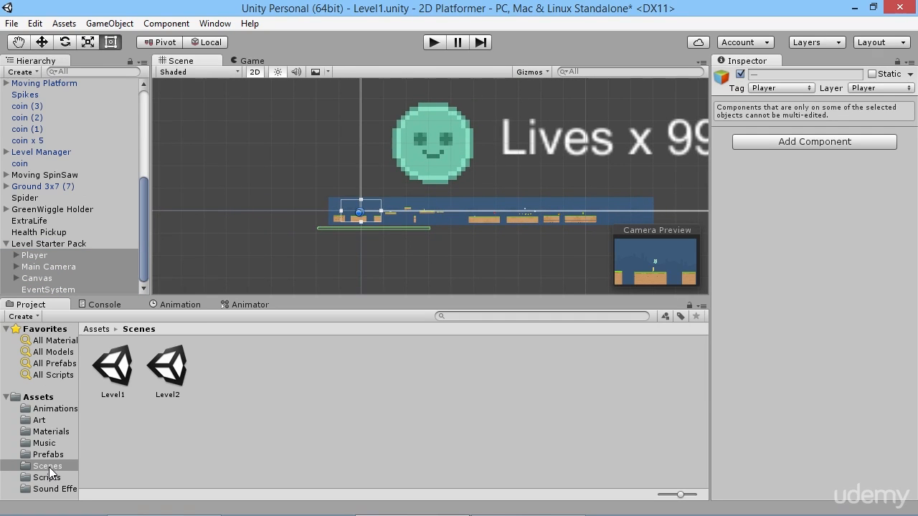
pyautogui.click(50, 454)
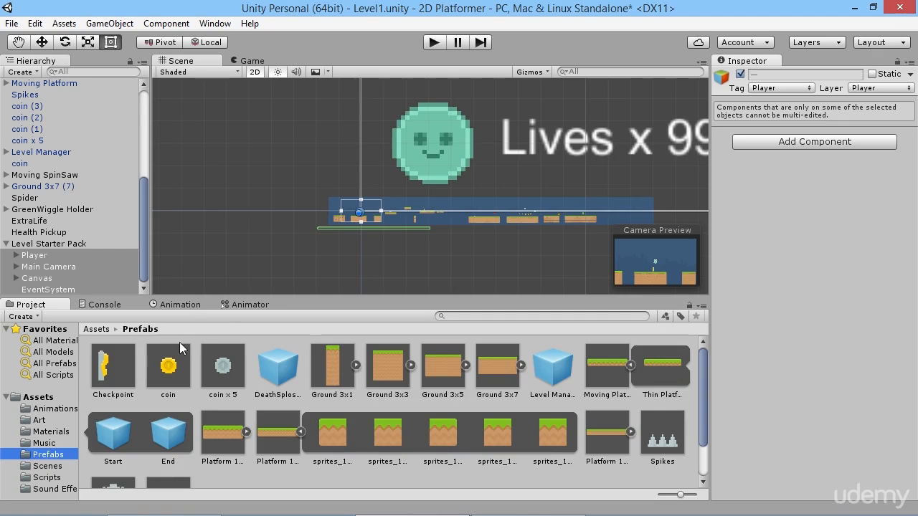
pyautogui.moveTo(49, 245); pyautogui.dragTo(306, 477)
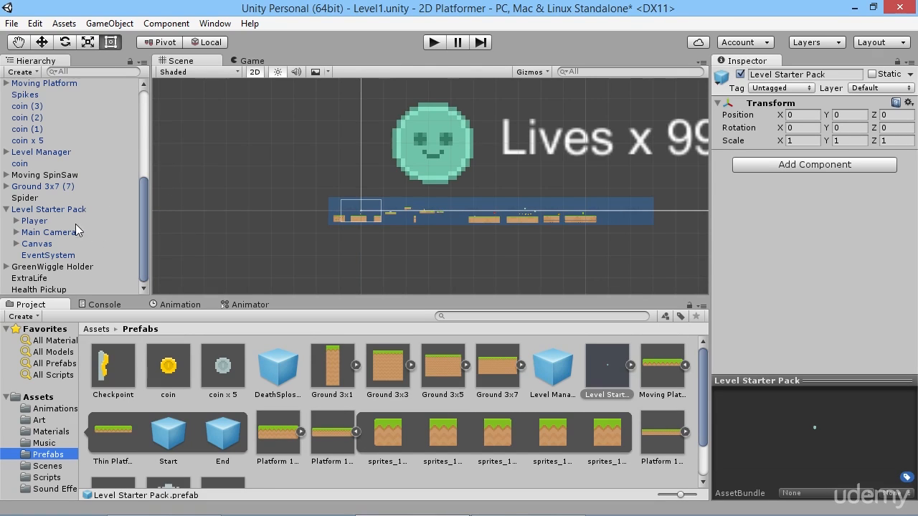
pyautogui.scroll(-5, 492, 190)
pyautogui.moveTo(551, 129); pyautogui.dragTo(420, 146, button='middle')
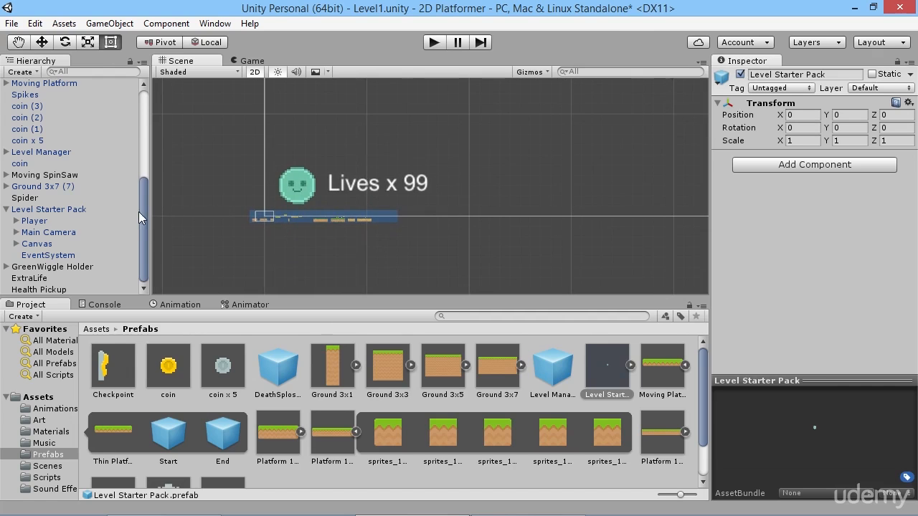
pyautogui.scroll(4, 301, 204)
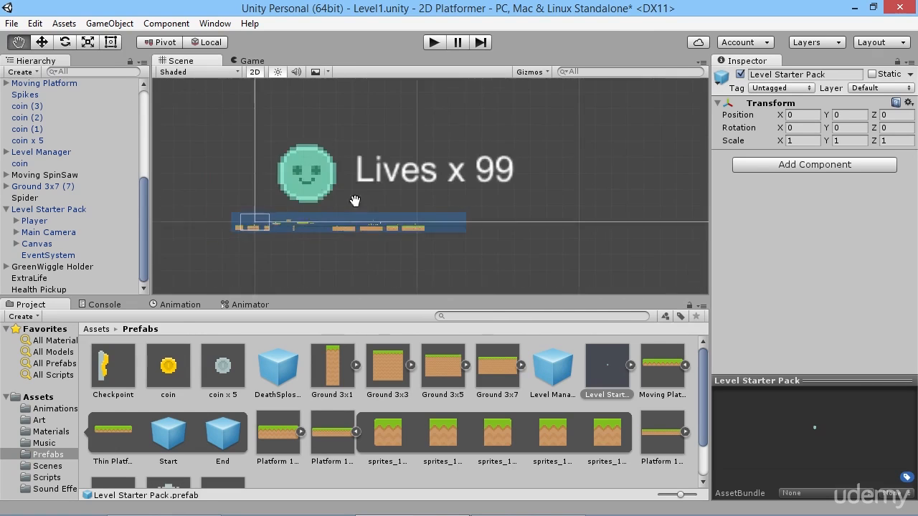
pyautogui.scroll(5, 342, 183)
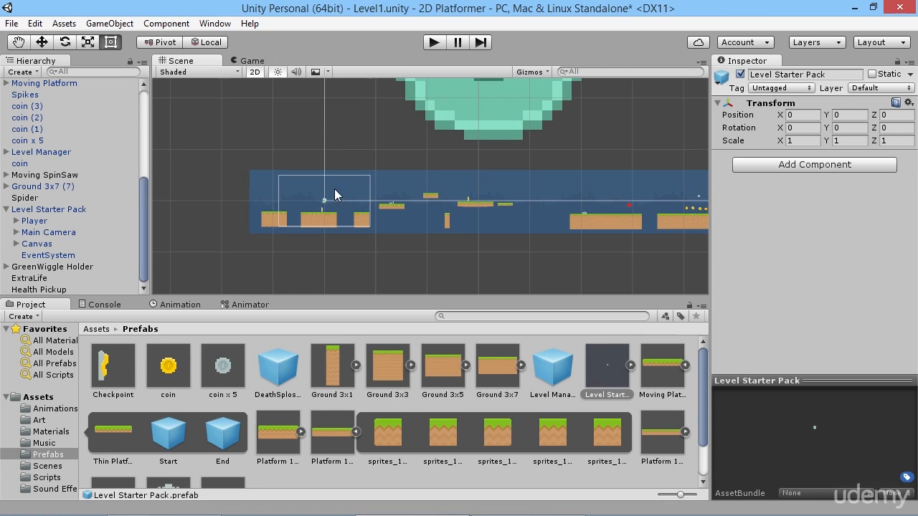
pyautogui.scroll(3, 271, 203)
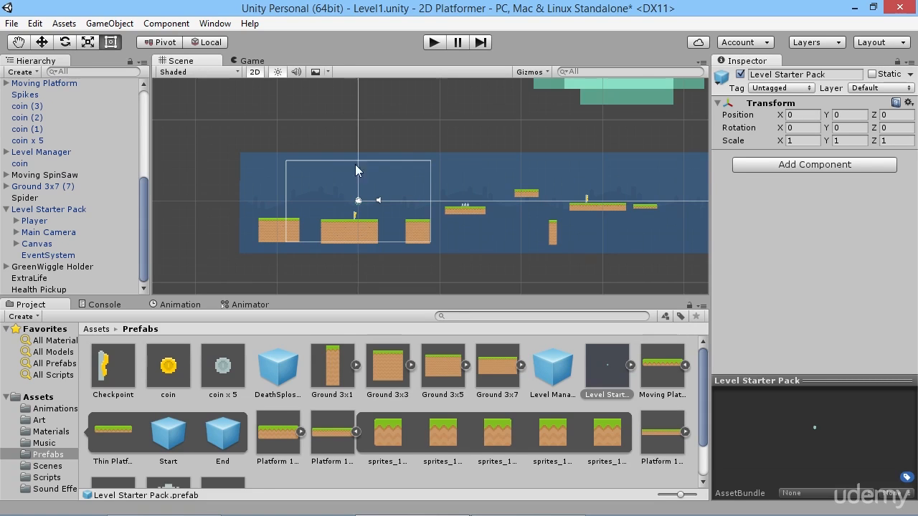
# Collapse the expanded prefabs in the Prefabs folder and save Spider and GreenWiggle Holder there as prefabs.
pyautogui.click(356, 432)
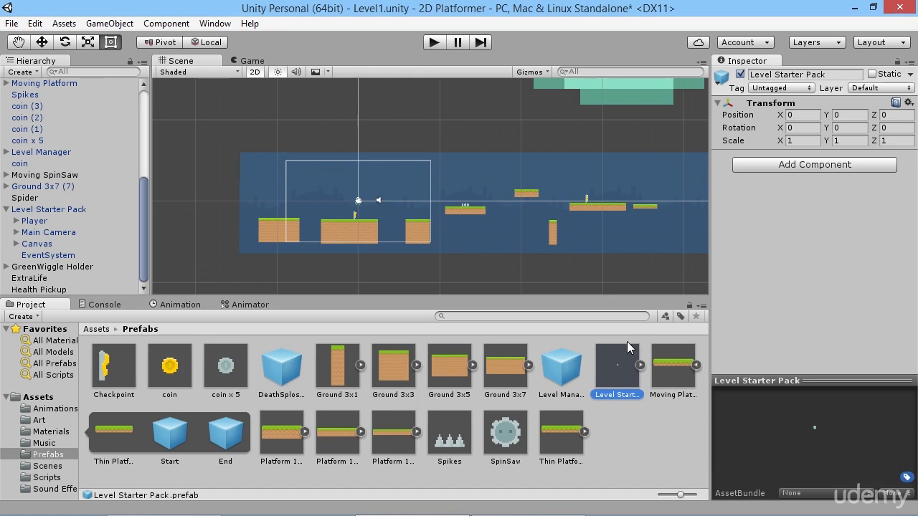
pyautogui.click(696, 365)
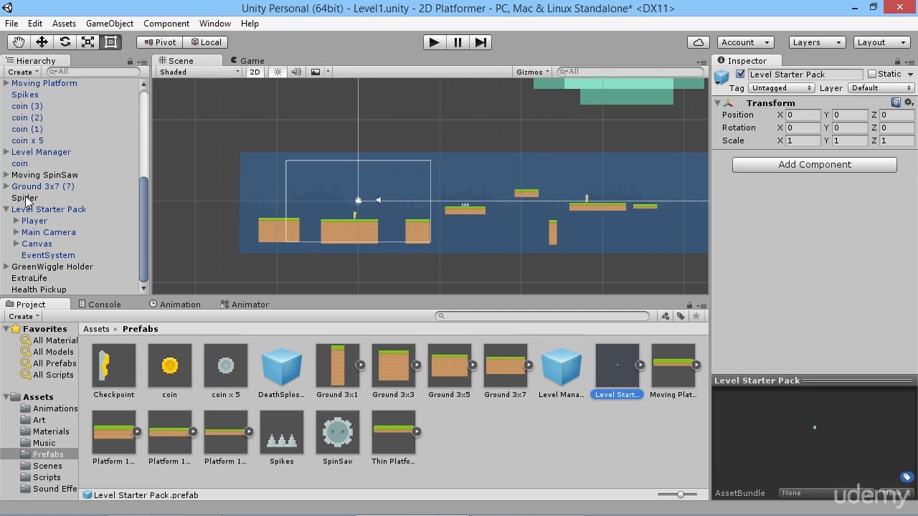
pyautogui.moveTo(24, 198); pyautogui.dragTo(484, 461)
pyautogui.moveTo(34, 267); pyautogui.dragTo(528, 445)
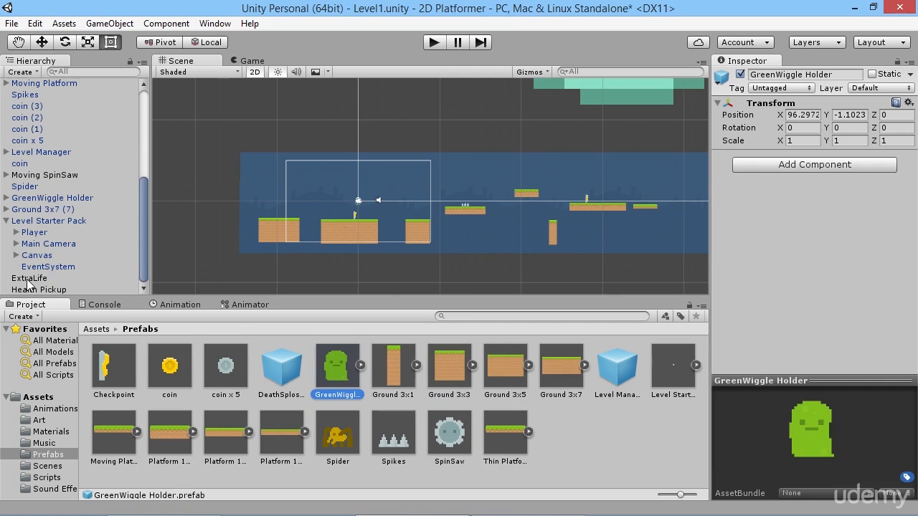
# Save ExtraLife, Health Pickup and Moving SpinSaw as prefabs, then check the hierarchy for objects still lacking one.
pyautogui.moveTo(522, 379); pyautogui.dragTo(577, 450)
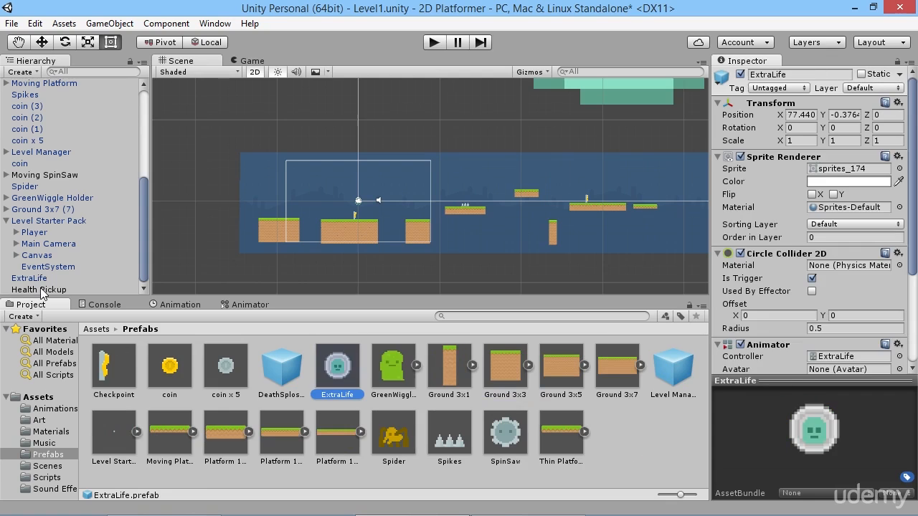
pyautogui.moveTo(41, 290)
pyautogui.mouseDown()
pyautogui.moveTo(417, 388)
pyautogui.moveTo(629, 431)
pyautogui.mouseUp()
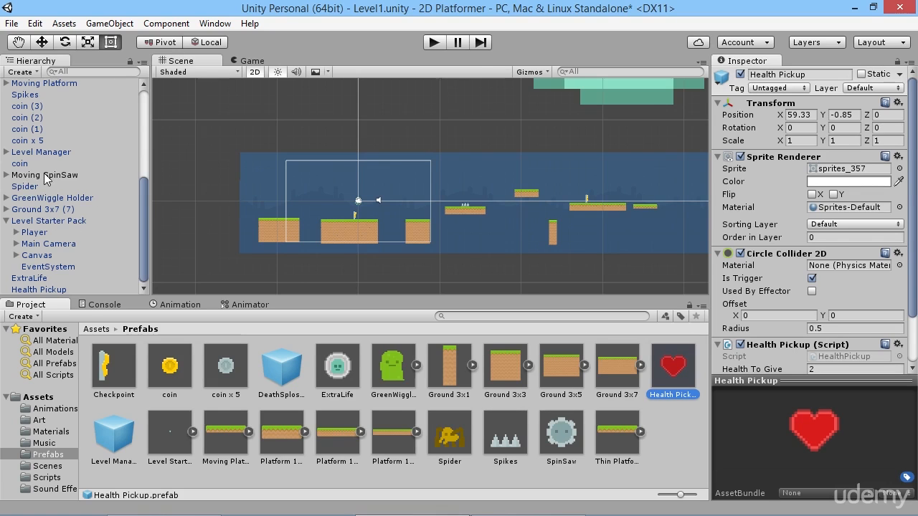
pyautogui.moveTo(32, 176); pyautogui.dragTo(671, 439)
pyautogui.scroll(6, 68, 201)
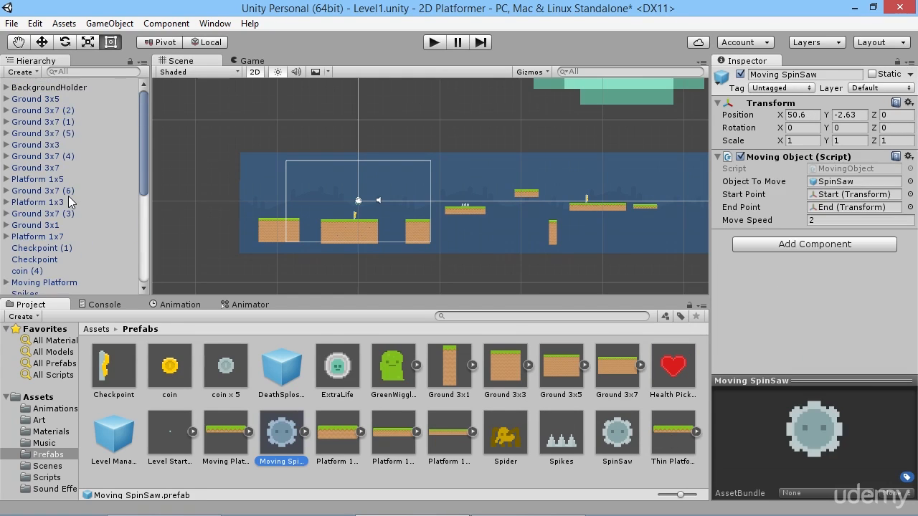
pyautogui.scroll(-6, 62, 119)
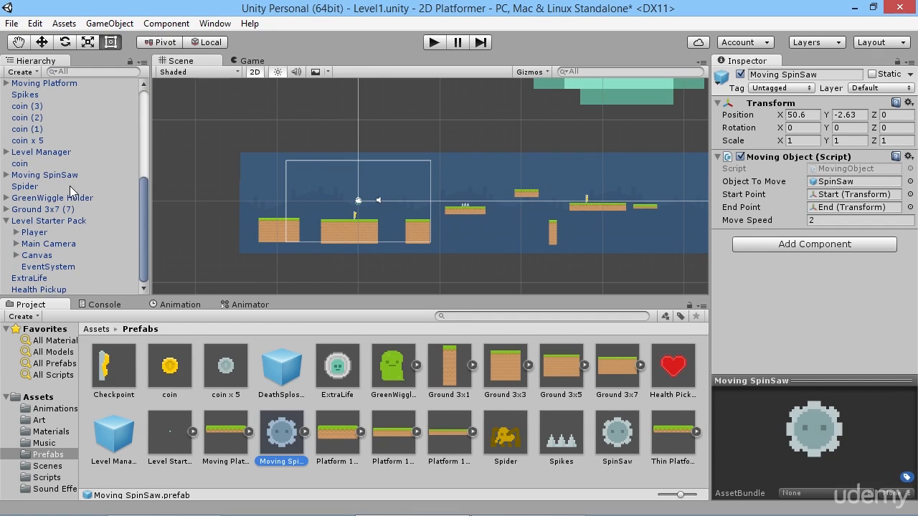
pyautogui.scroll(6, 68, 188)
pyautogui.scroll(-6, 67, 178)
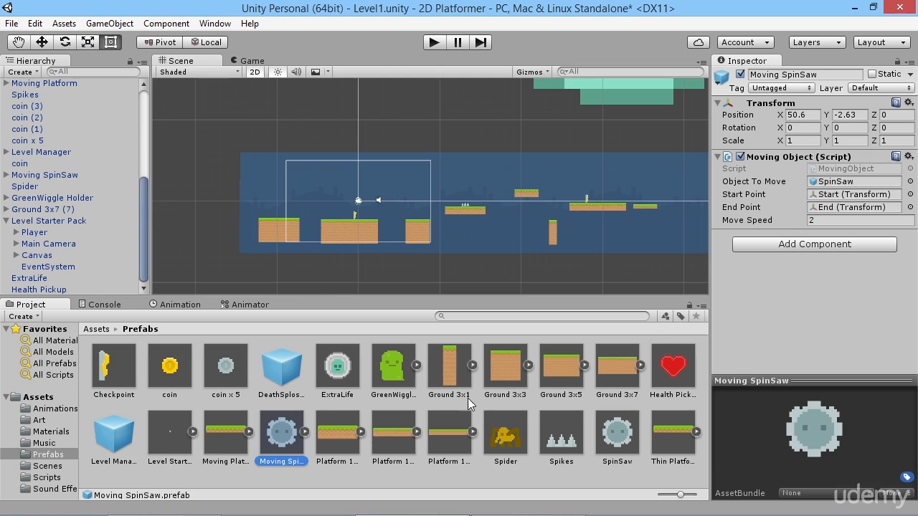
pyautogui.click(567, 485)
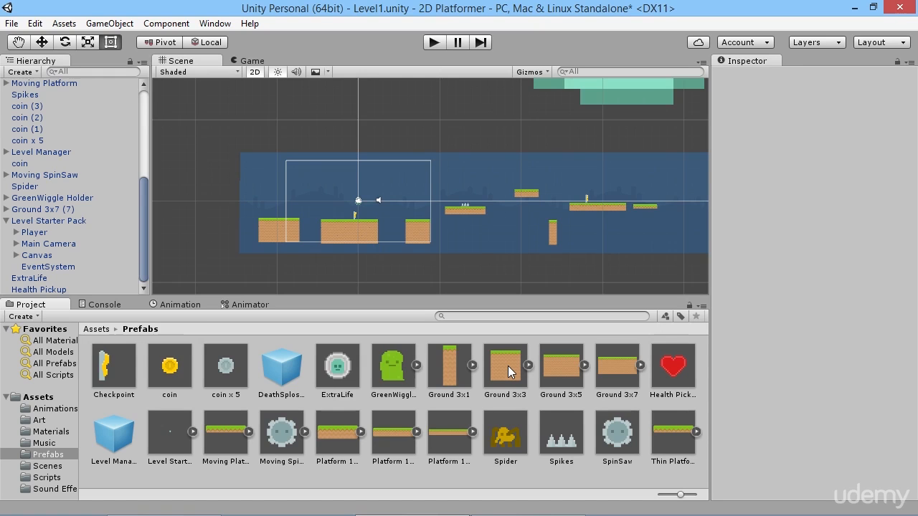
# Create a folder named Level Pieces inside the Prefabs folder.
pyautogui.rightClick(318, 475)
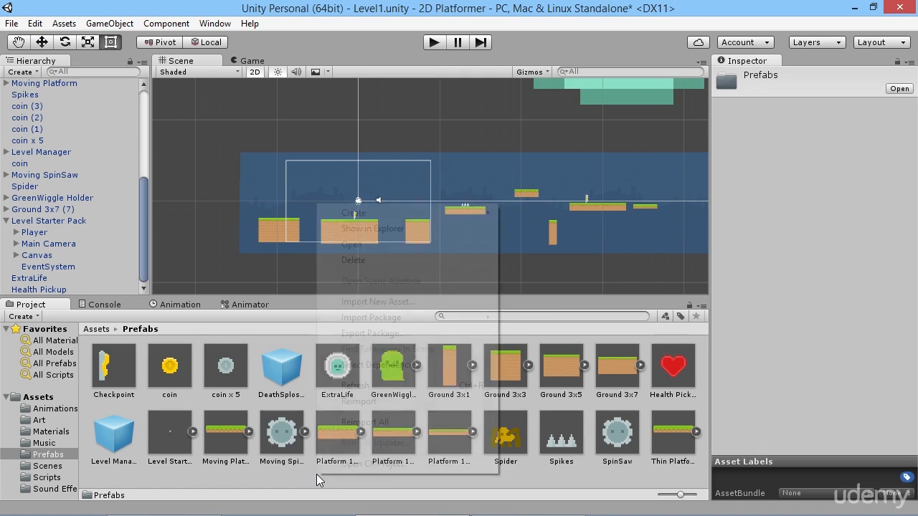
pyautogui.moveTo(365, 210)
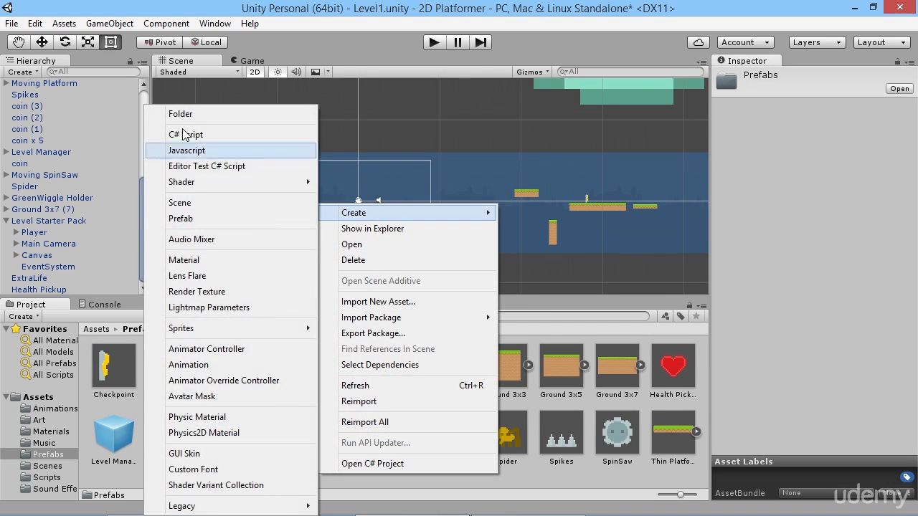
pyautogui.click(195, 114)
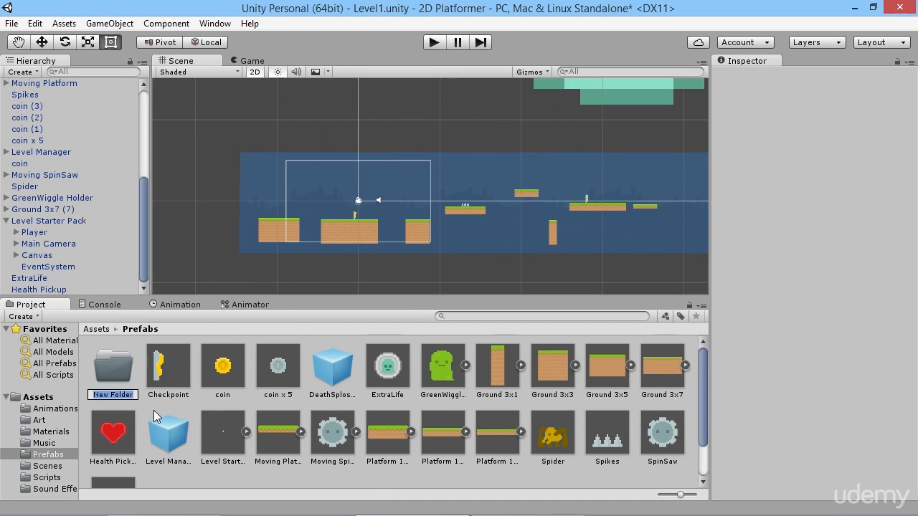
pyautogui.write('Level Pie')
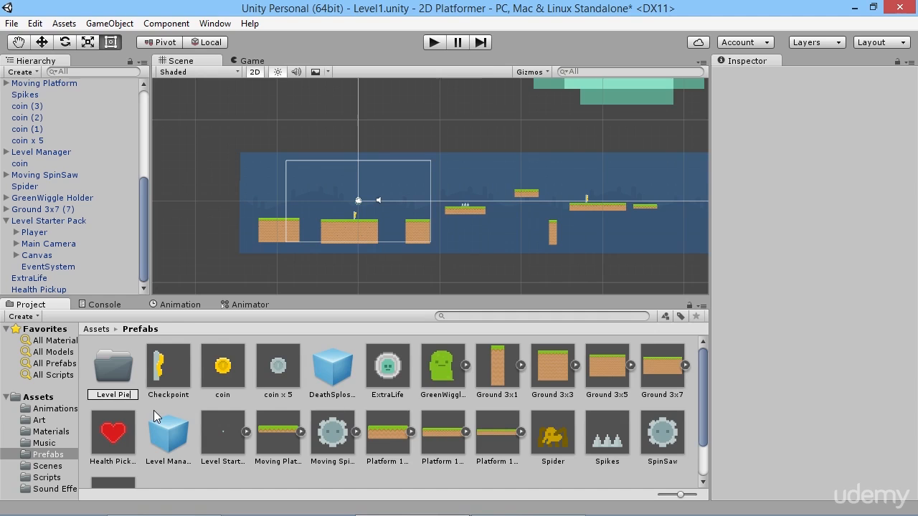
pyautogui.write('ces')
pyautogui.press('Return')
pyautogui.click(205, 480)
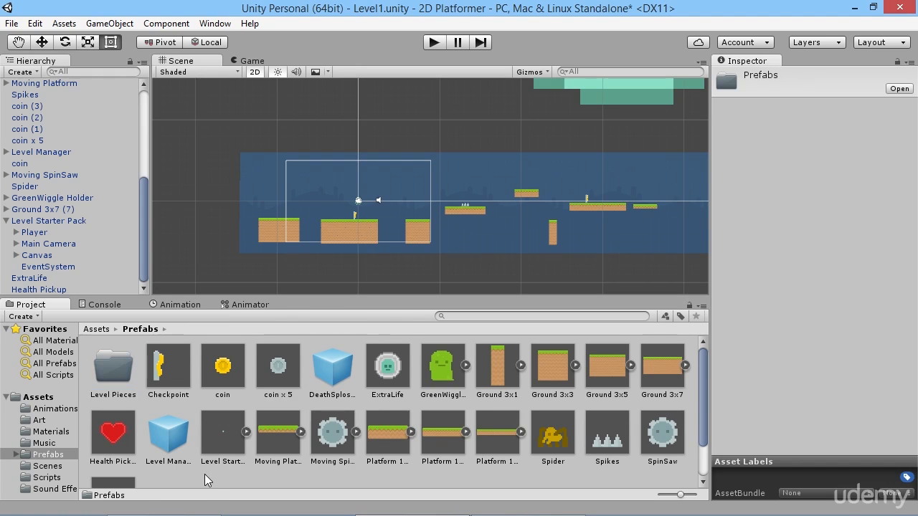
# Add a folder named Dangers to the Prefabs folder.
pyautogui.rightClick(206, 480)
pyautogui.moveTo(290, 212)
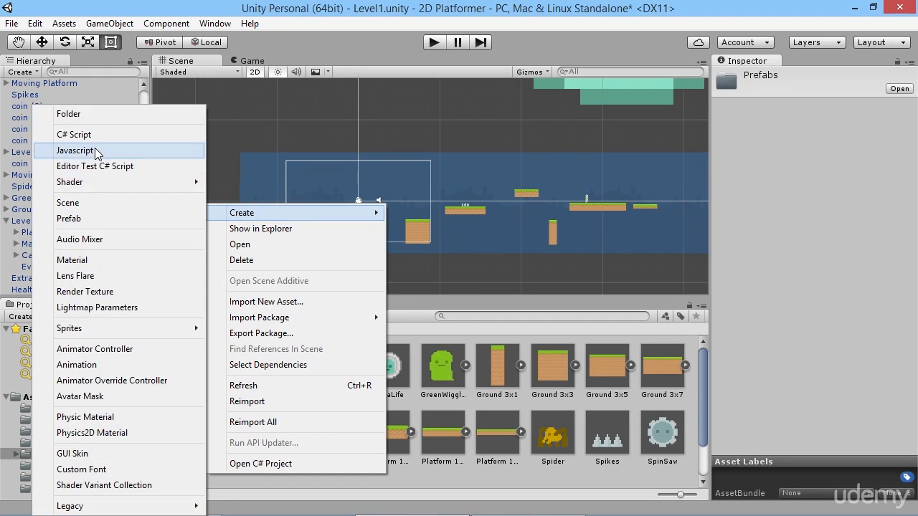
pyautogui.click(86, 114)
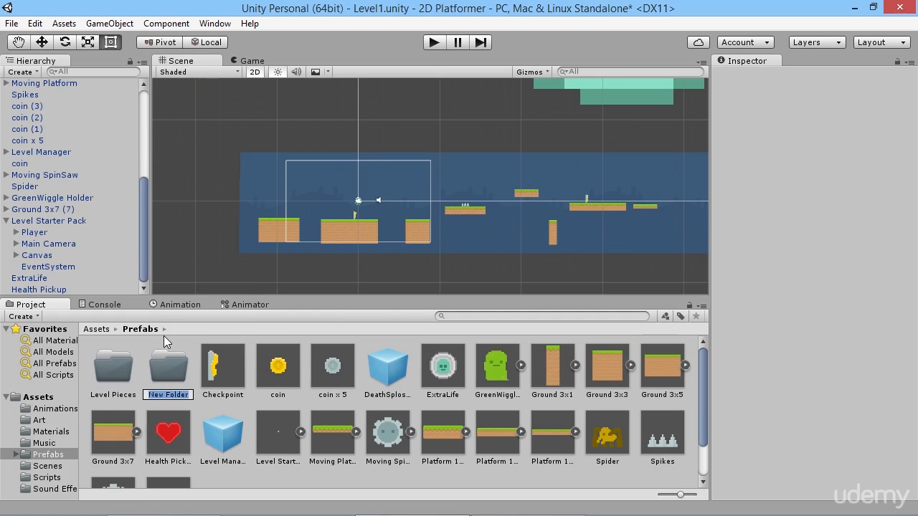
pyautogui.write('Dangers')
pyautogui.press('Return')
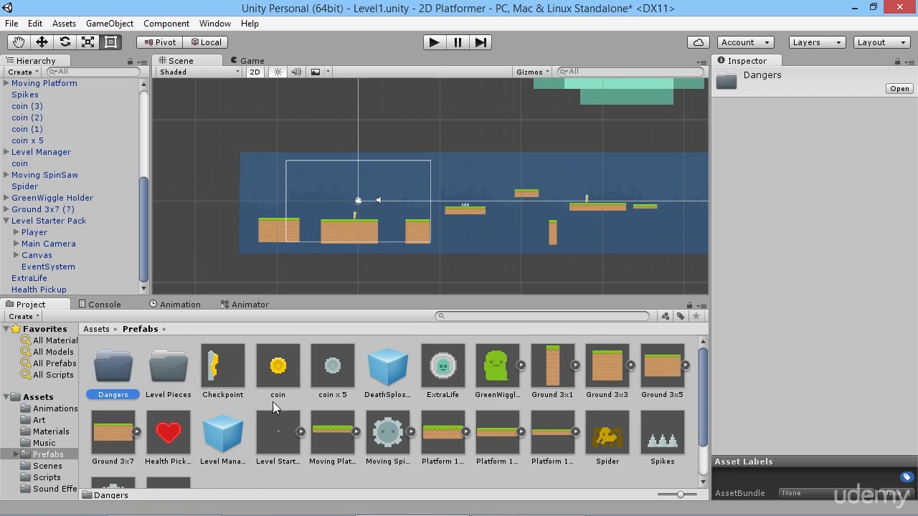
# Add a folder named Enemies to the Prefabs folder.
pyautogui.rightClick(238, 482)
pyautogui.moveTo(293, 218)
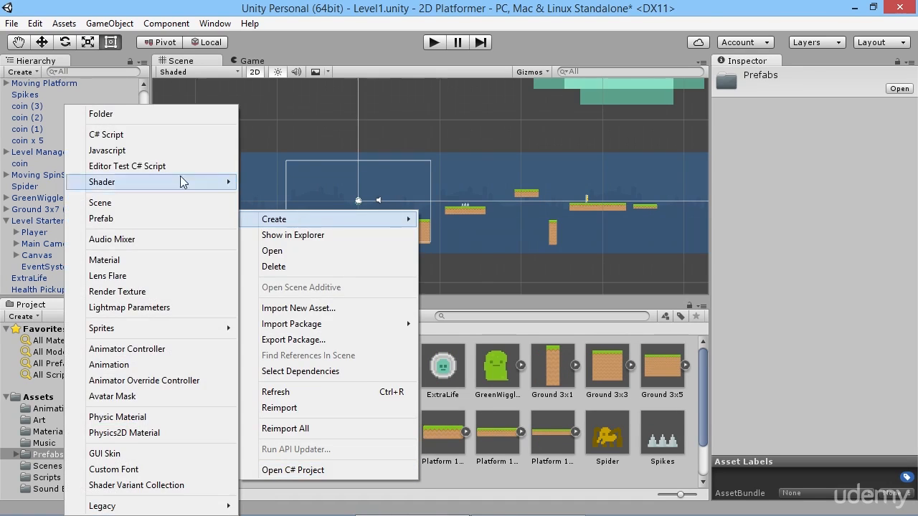
pyautogui.click(148, 117)
pyautogui.write('Enemies')
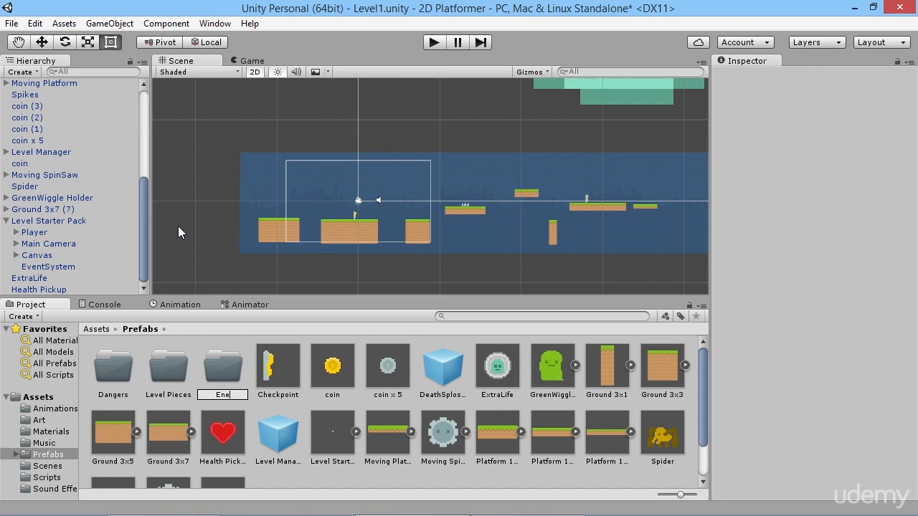
pyautogui.press('Return')
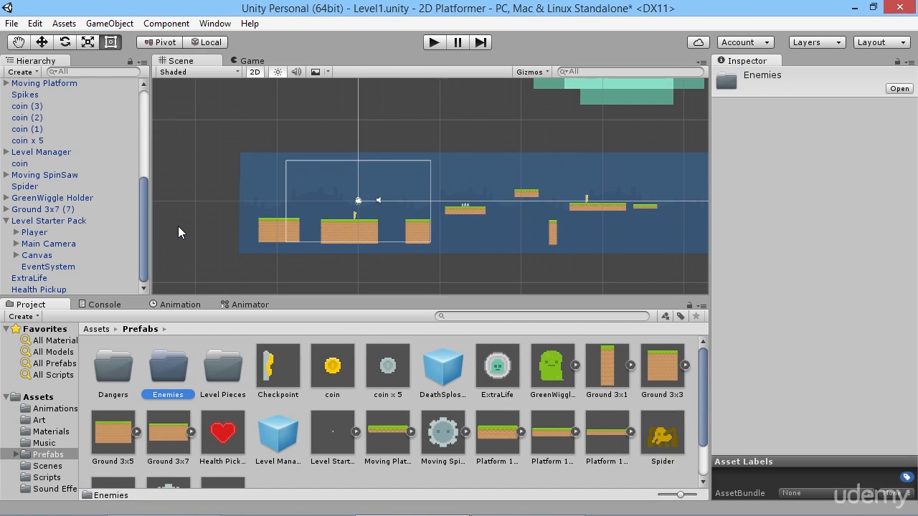
# Move the GreenWiggle Holder and Spider prefabs into the Enemies folder.
pyautogui.click(561, 364)
pyautogui.scroll(-1, 647, 438)
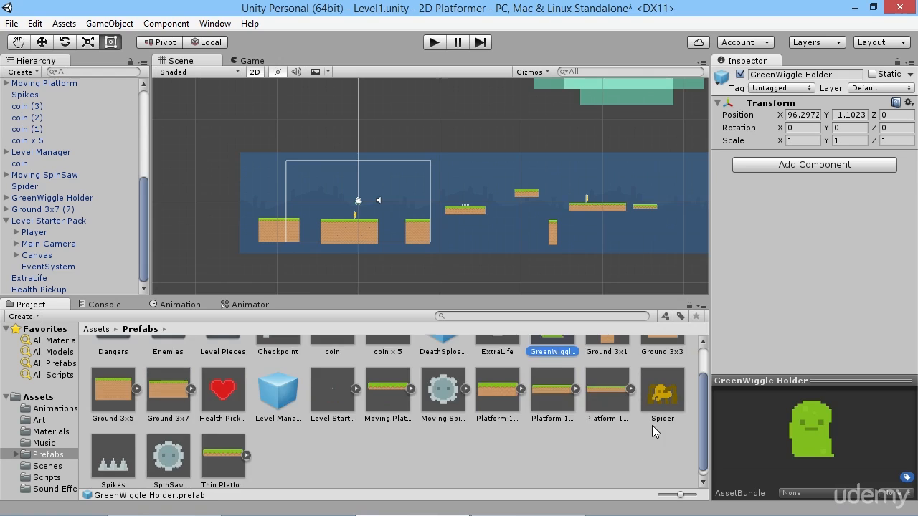
pyautogui.scroll(1, 652, 425)
pyautogui.keyDown('ctrl'); pyautogui.click(663, 432); pyautogui.keyUp('ctrl')
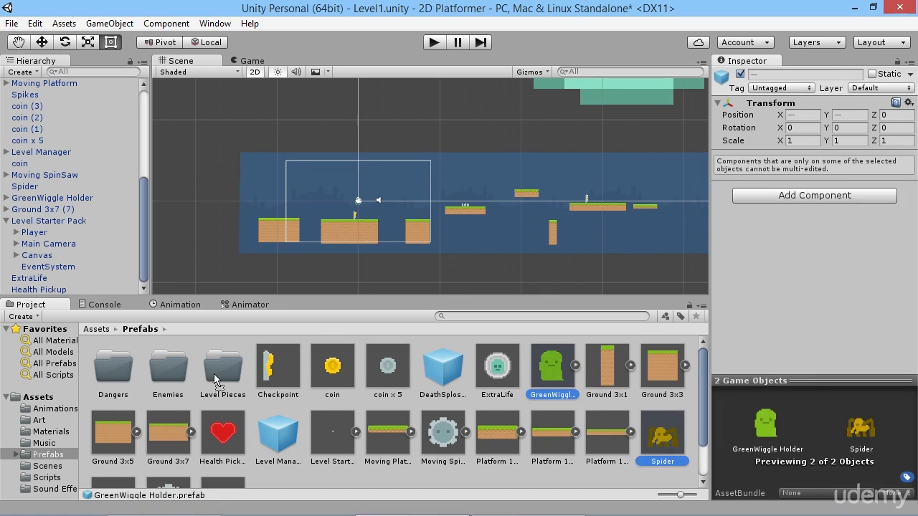
pyautogui.moveTo(215, 376); pyautogui.dragTo(179, 366)
# Move the Moving SpinSaw, Spikes and SpinSaw prefabs into the Dangers folder.
pyautogui.click(393, 425)
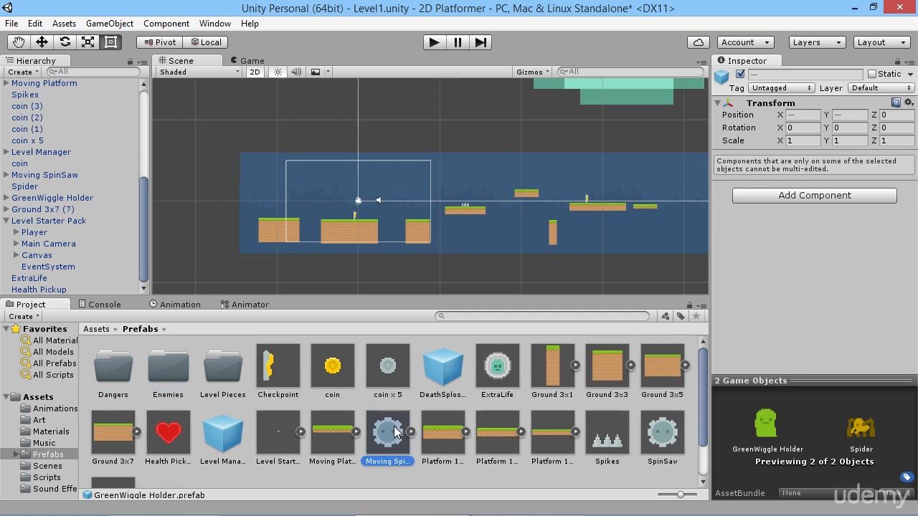
pyautogui.keyDown('ctrl'); pyautogui.click(610, 443); pyautogui.keyUp('ctrl')
pyautogui.keyDown('ctrl'); pyautogui.click(674, 443); pyautogui.keyUp('ctrl')
pyautogui.scroll(-2, 671, 445)
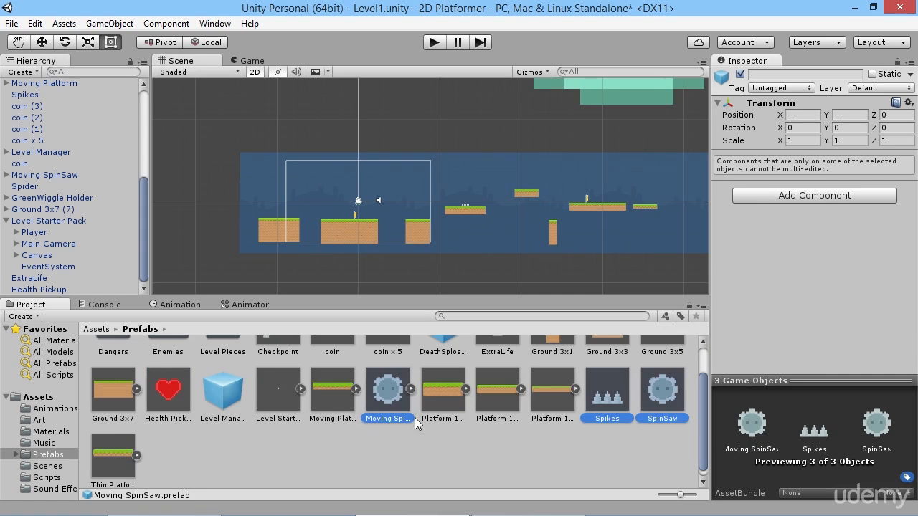
pyautogui.scroll(2, 450, 457)
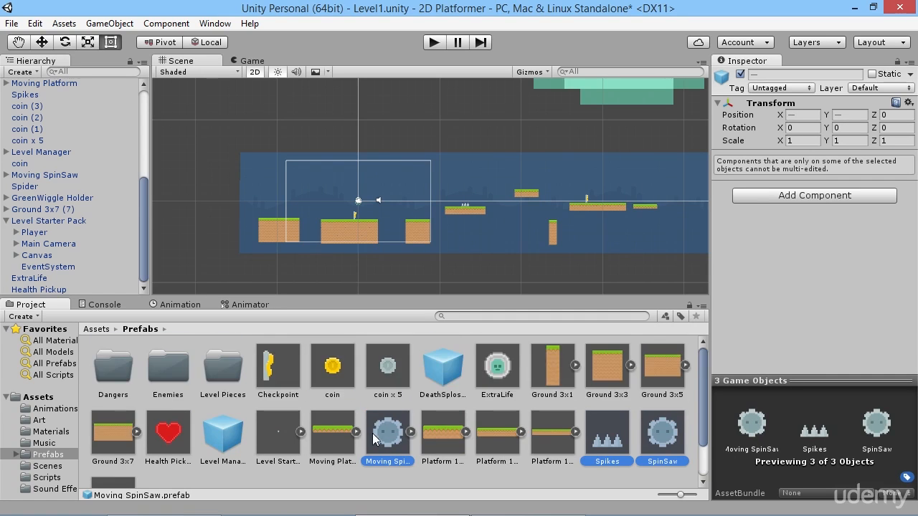
pyautogui.moveTo(376, 439); pyautogui.dragTo(111, 369)
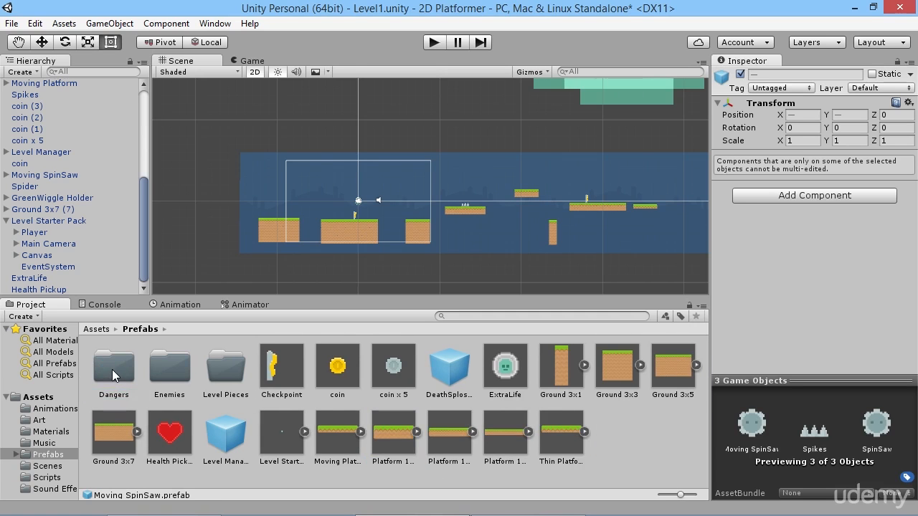
# Move all Ground and Platform prefabs, including Moving Platform and Thin Platform, into the Level Pieces folder.
pyautogui.click(566, 368)
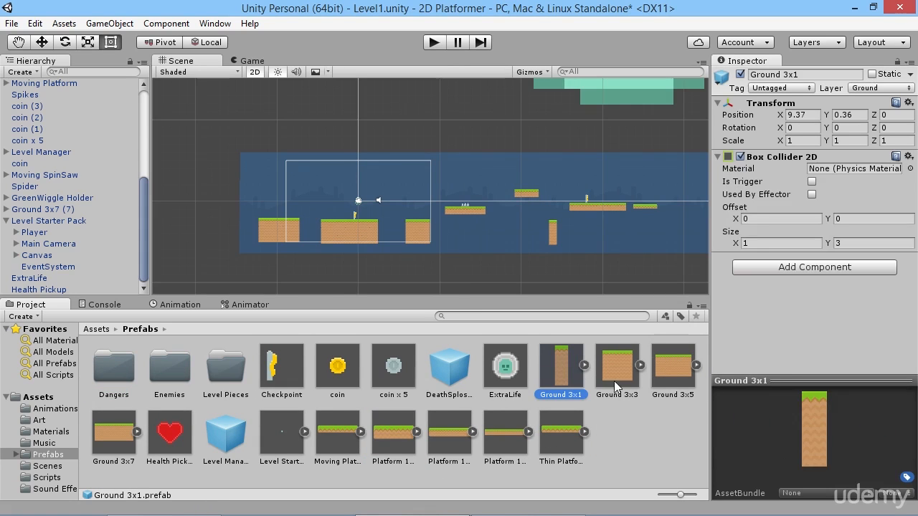
pyautogui.keyDown('shift'); pyautogui.click(125, 443); pyautogui.keyUp('shift')
pyautogui.keyDown('ctrl'); pyautogui.click(346, 441); pyautogui.keyUp('ctrl')
pyautogui.keyDown('ctrl'); pyautogui.click(394, 439); pyautogui.keyUp('ctrl')
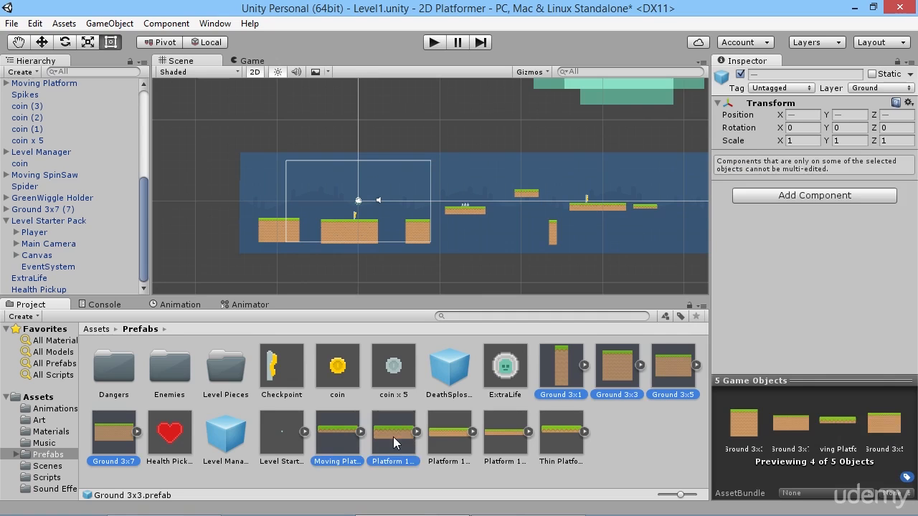
pyautogui.keyDown('ctrl'); pyautogui.click(465, 445); pyautogui.keyUp('ctrl')
pyautogui.keyDown('ctrl'); pyautogui.click(506, 434); pyautogui.keyUp('ctrl')
pyautogui.keyDown('ctrl'); pyautogui.click(561, 434); pyautogui.keyUp('ctrl')
pyautogui.moveTo(554, 434); pyautogui.dragTo(224, 371)
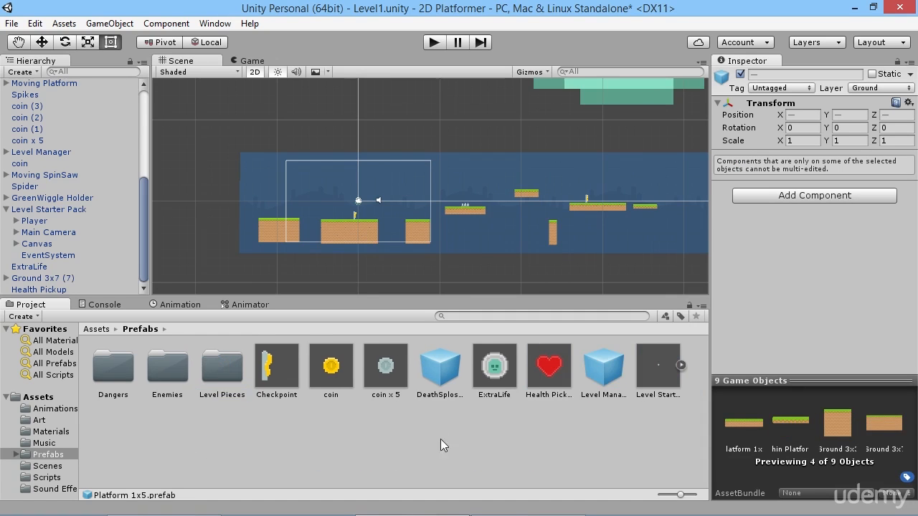
# Create a folder named Interactive Pieces inside the Prefabs folder.
pyautogui.rightClick(183, 442)
pyautogui.moveTo(235, 185)
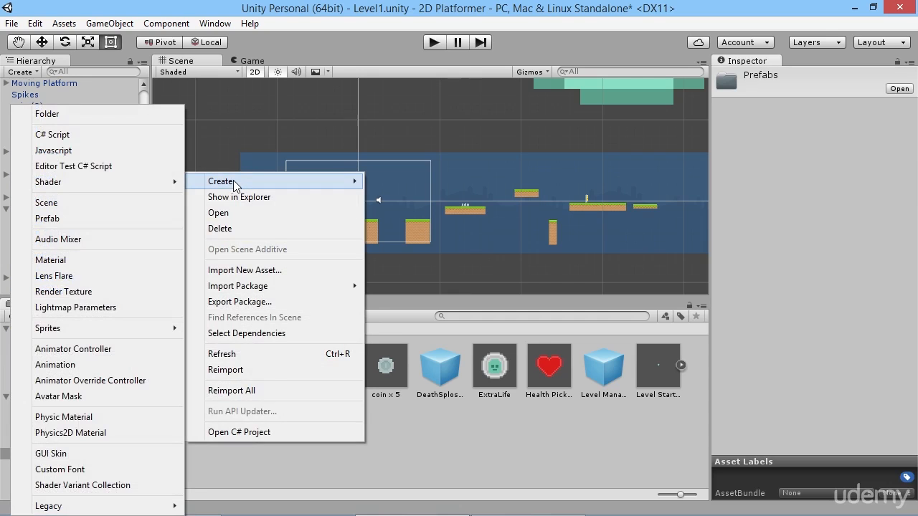
pyautogui.click(79, 114)
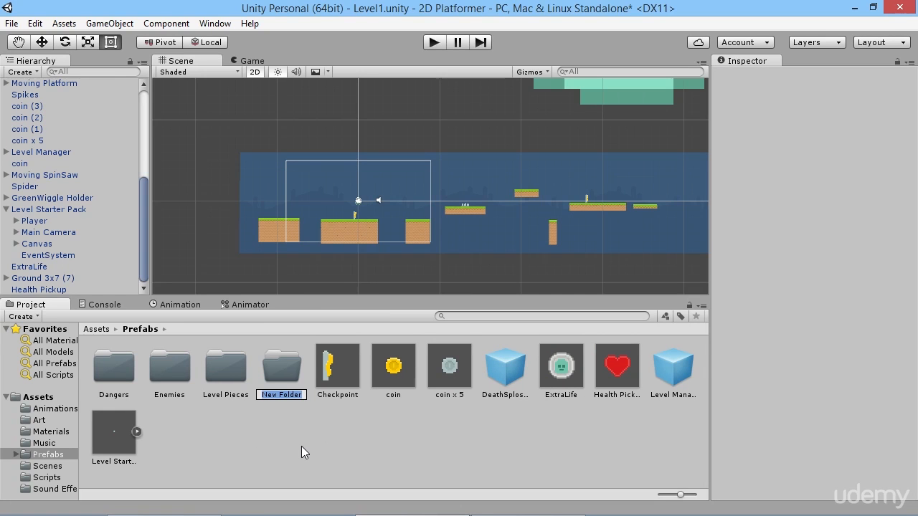
pyautogui.write('Interacti')
pyautogui.write('ve Pieces')
pyautogui.press('Return')
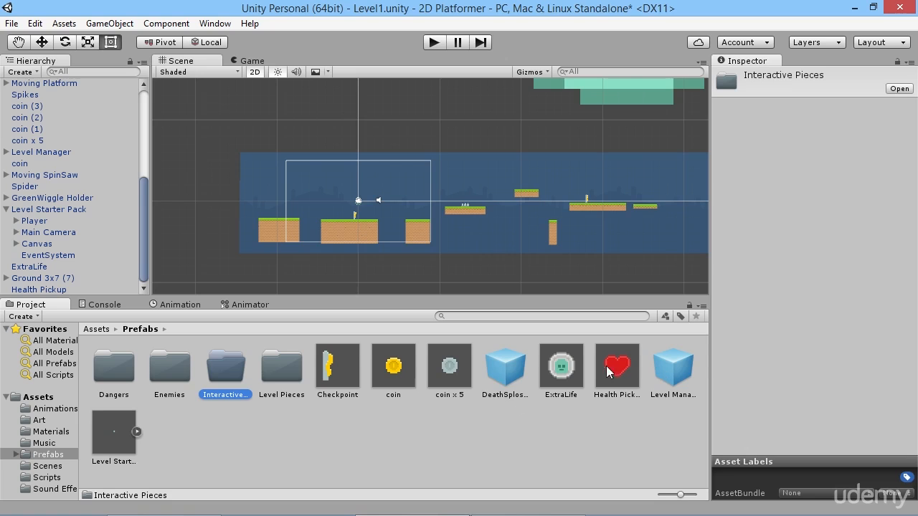
# Move the Checkpoint, coin, coin x 5, ExtraLife and Health Pickup prefabs into the Interactive Pieces folder.
pyautogui.click(332, 372)
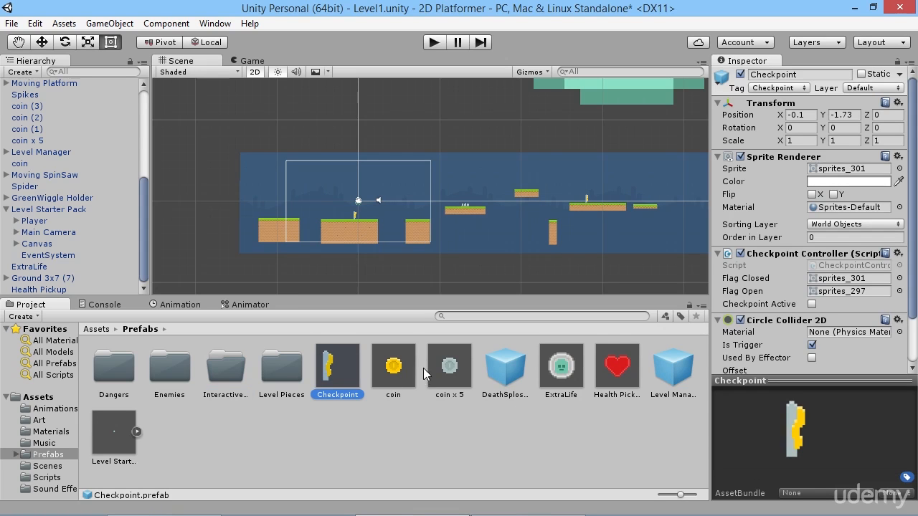
pyautogui.keyDown('shift'); pyautogui.click(449, 366); pyautogui.keyUp('shift')
pyautogui.moveTo(334, 376); pyautogui.dragTo(227, 369)
pyautogui.click(388, 372)
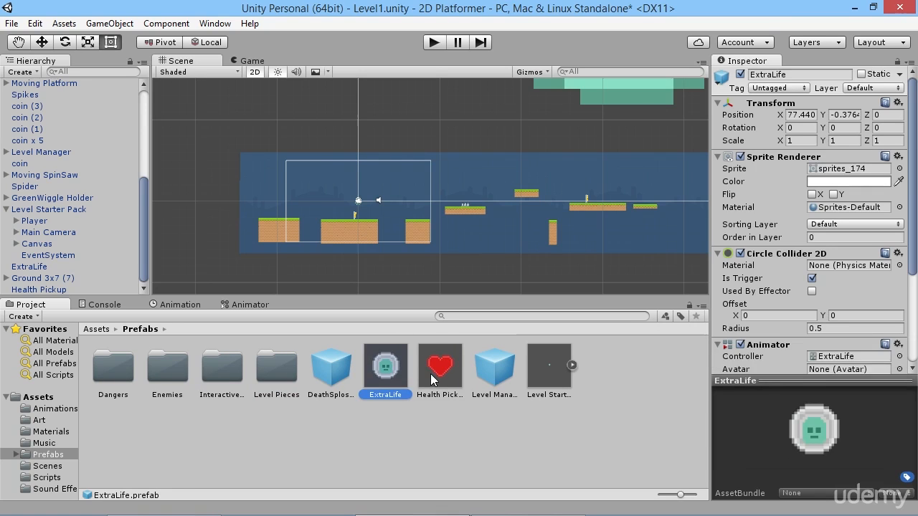
pyautogui.hotkey('shift', 'Right')
pyautogui.moveTo(375, 377); pyautogui.dragTo(230, 380)
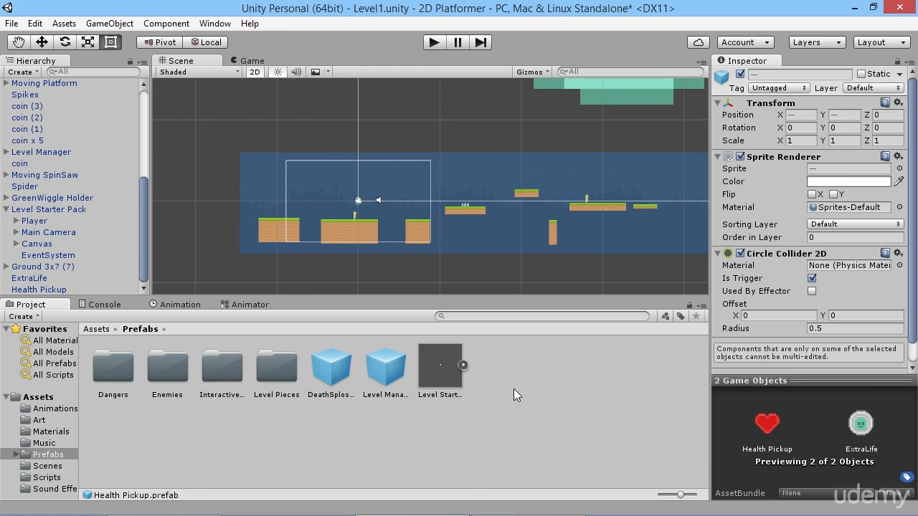
# Look over the remaining loose prefabs and create a Particle Effects folder in Prefabs for DeathSplosion.
pyautogui.click(439, 379)
pyautogui.click(374, 379)
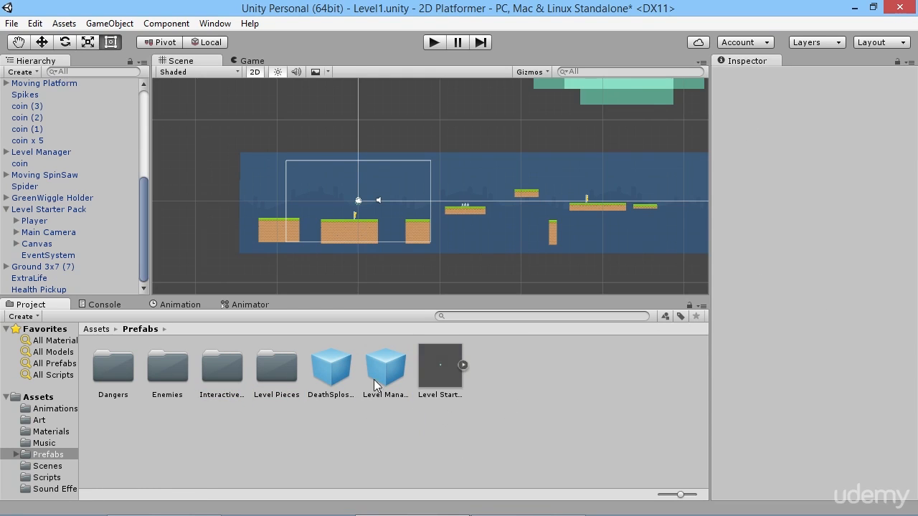
pyautogui.click(339, 370)
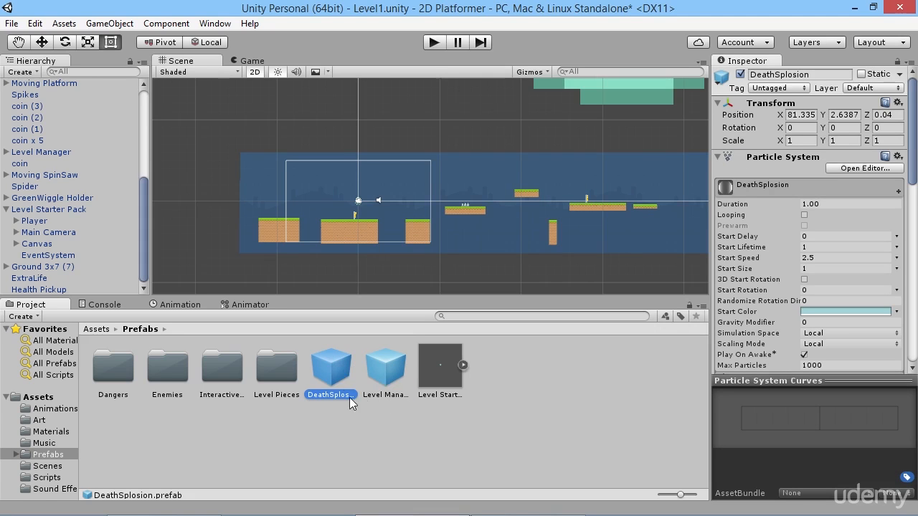
pyautogui.click(494, 415)
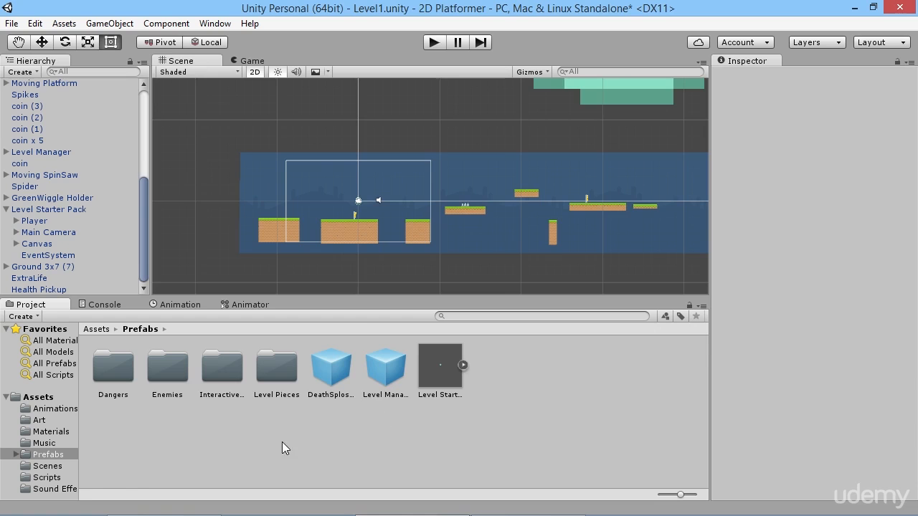
pyautogui.rightClick(316, 422)
pyautogui.moveTo(410, 164)
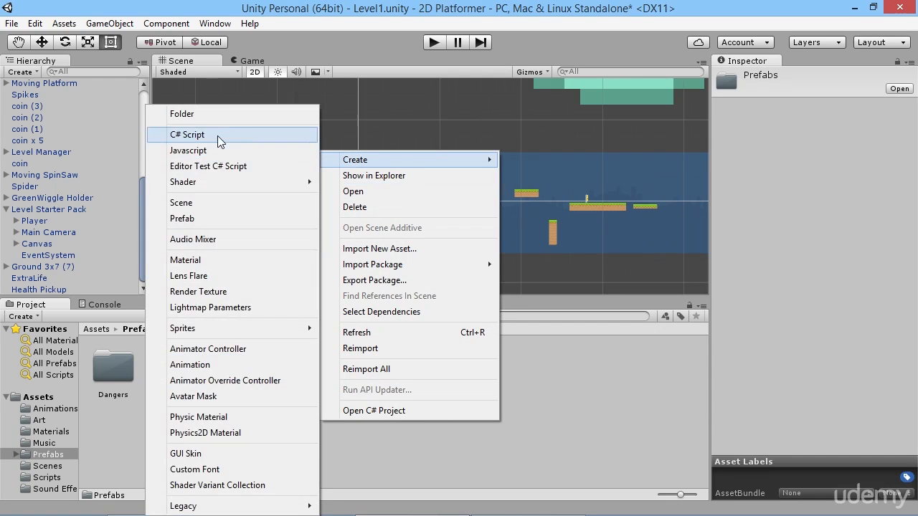
pyautogui.click(230, 115)
pyautogui.write('Part')
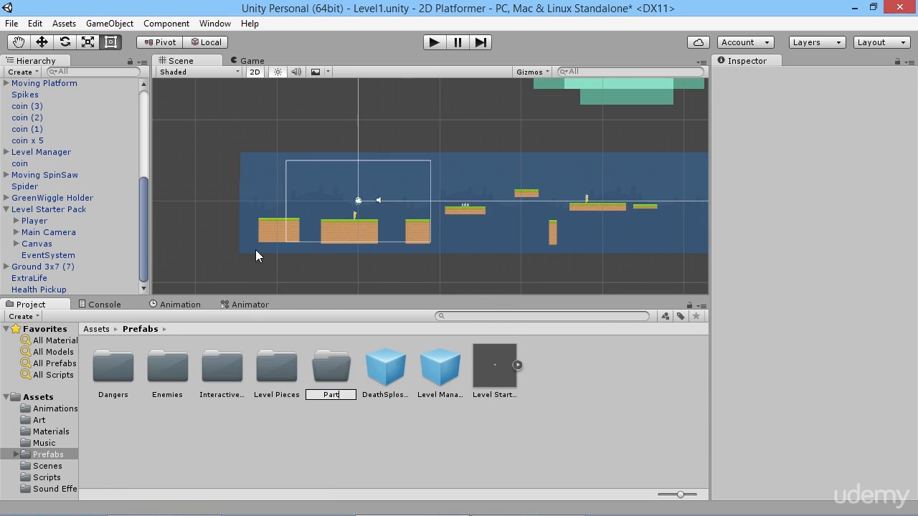
pyautogui.write('icle Effects')
pyautogui.press('Return')
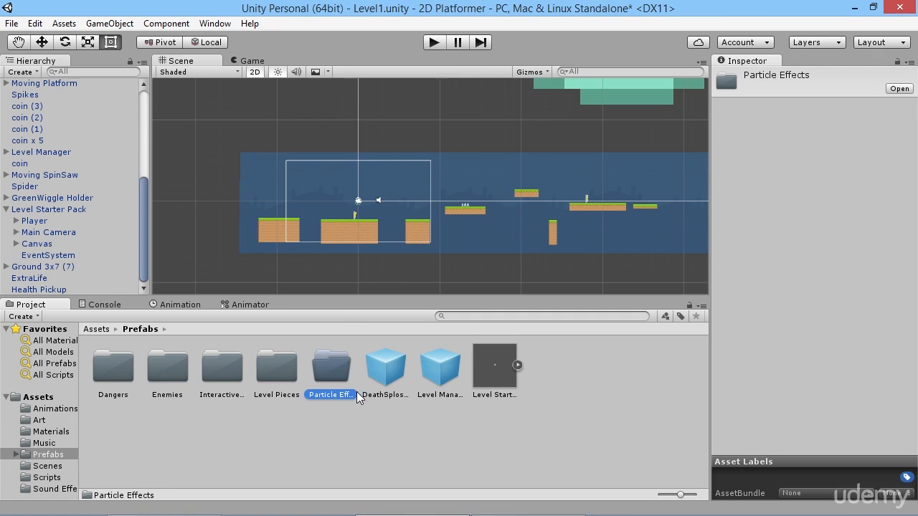
# Move the DeathSplosion prefab into the Particle Effects folder and select the Level Starter Pack prefab.
pyautogui.moveTo(386, 367); pyautogui.dragTo(330, 371)
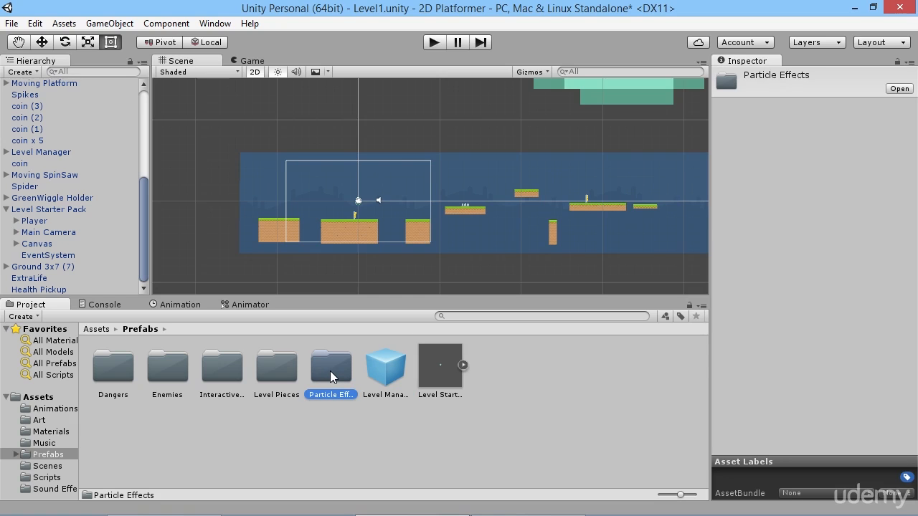
pyautogui.click(362, 413)
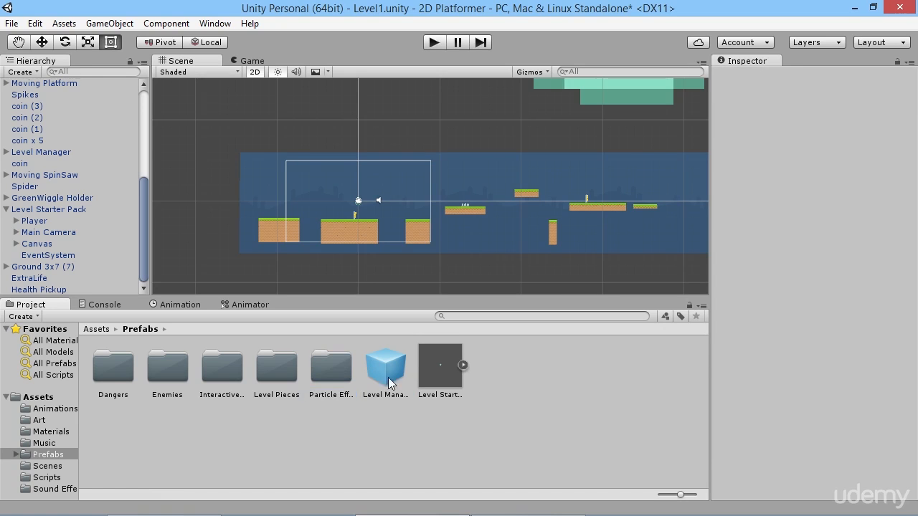
pyautogui.click(448, 380)
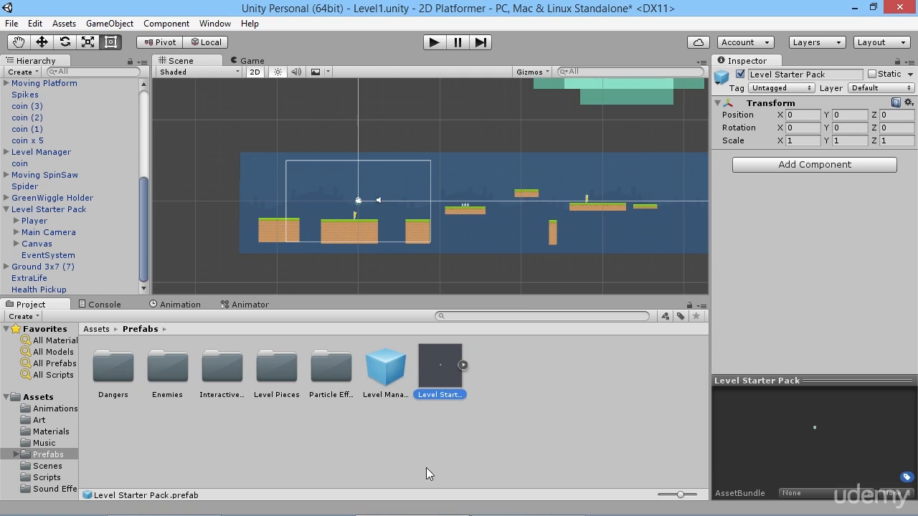
# Leave the Level1 overview and open the Level2 scene from the Scenes folder.
pyautogui.click(533, 385)
pyautogui.scroll(-11, 438, 207)
pyautogui.scroll(4, 424, 216)
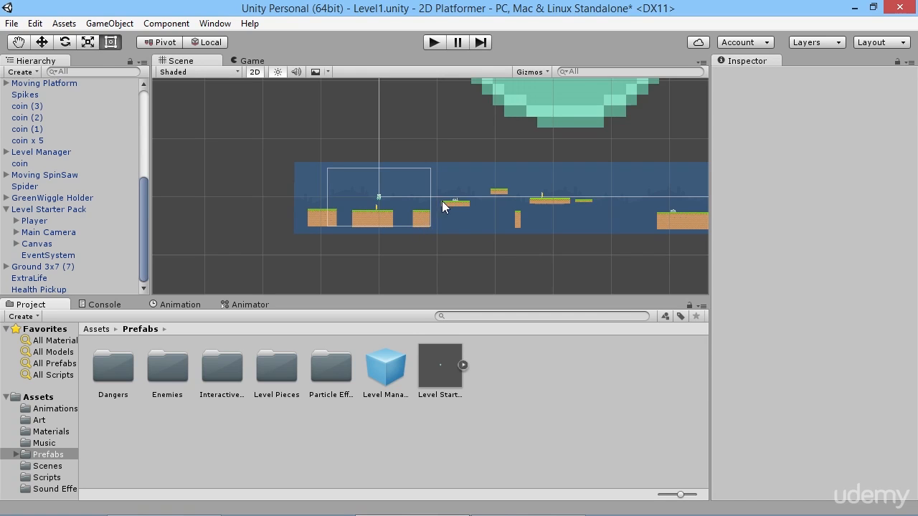
pyautogui.moveTo(504, 169); pyautogui.dragTo(380, 208, button='middle')
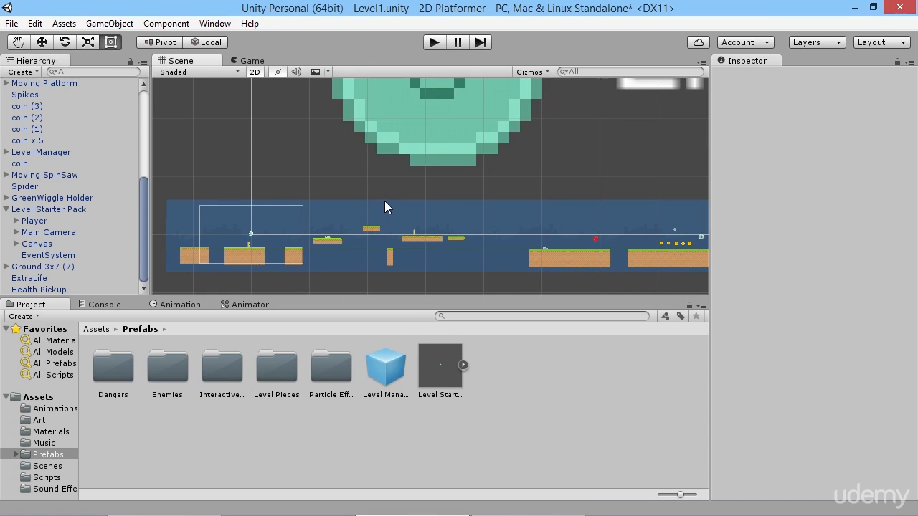
pyautogui.click(384, 201)
pyautogui.click(47, 466)
pyautogui.doubleClick(174, 367)
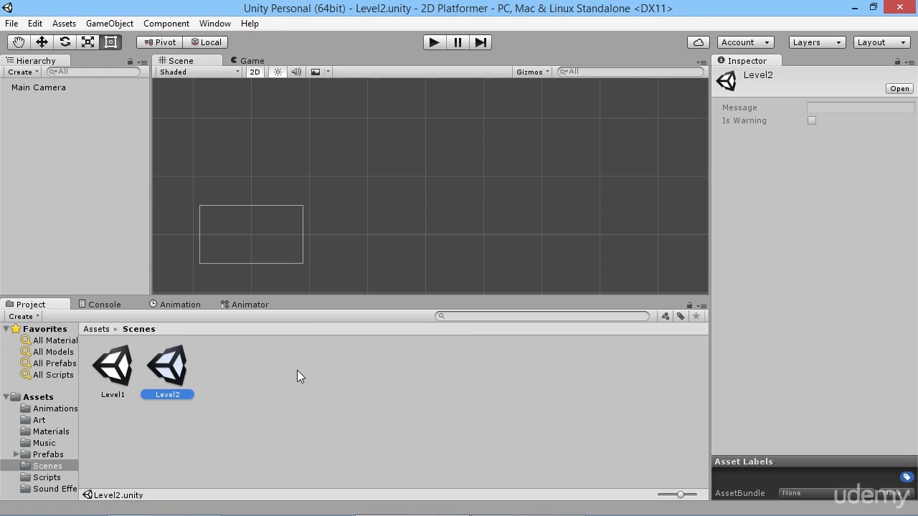
# Add the Level Starter Pack prefab from the Prefabs folder to the Level2 hierarchy.
pyautogui.click(47, 455)
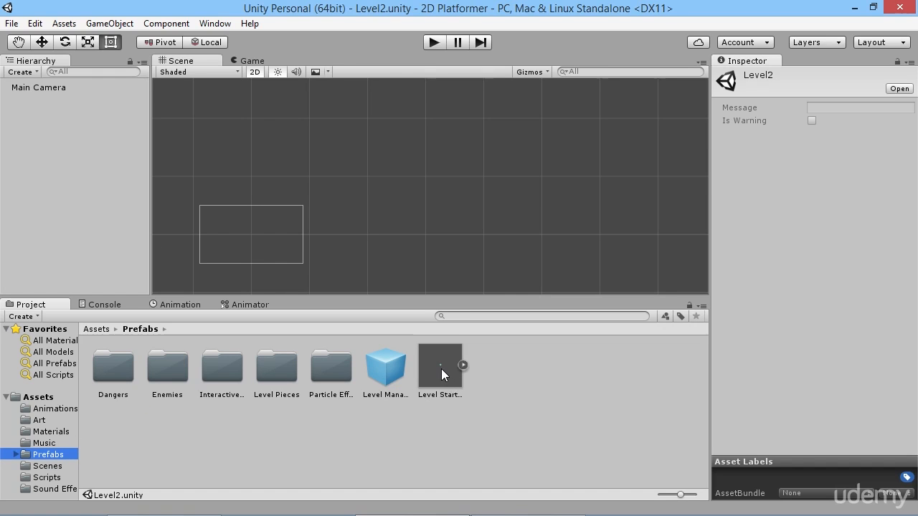
pyautogui.moveTo(442, 375); pyautogui.dragTo(56, 142)
pyautogui.moveTo(339, 238); pyautogui.dragTo(399, 218, button='middle')
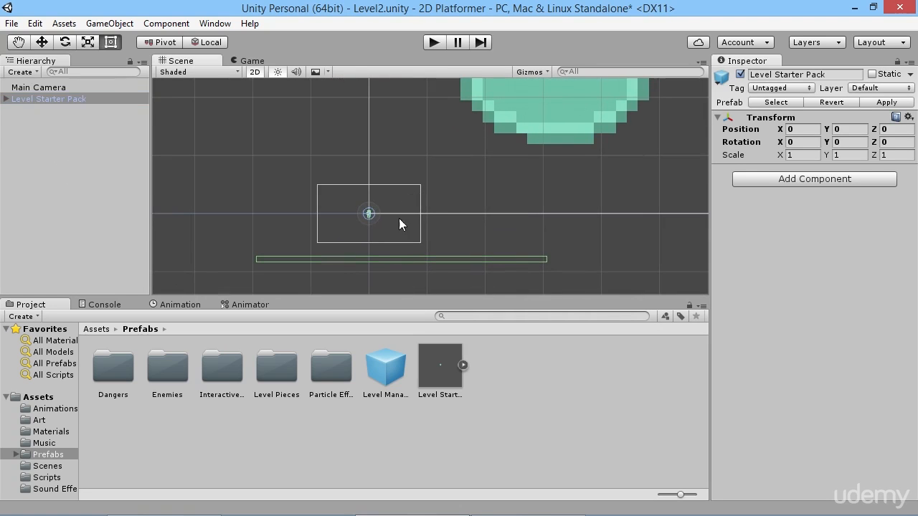
# Activate the BackgroundHolder (1) object under the Level Starter Pack's Main Camera.
pyautogui.click(5, 98)
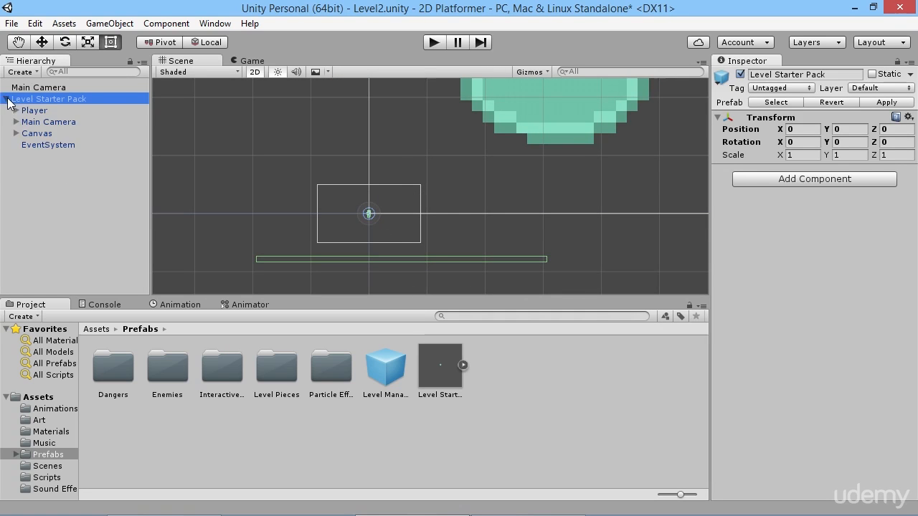
pyautogui.click(18, 124)
pyautogui.click(16, 122)
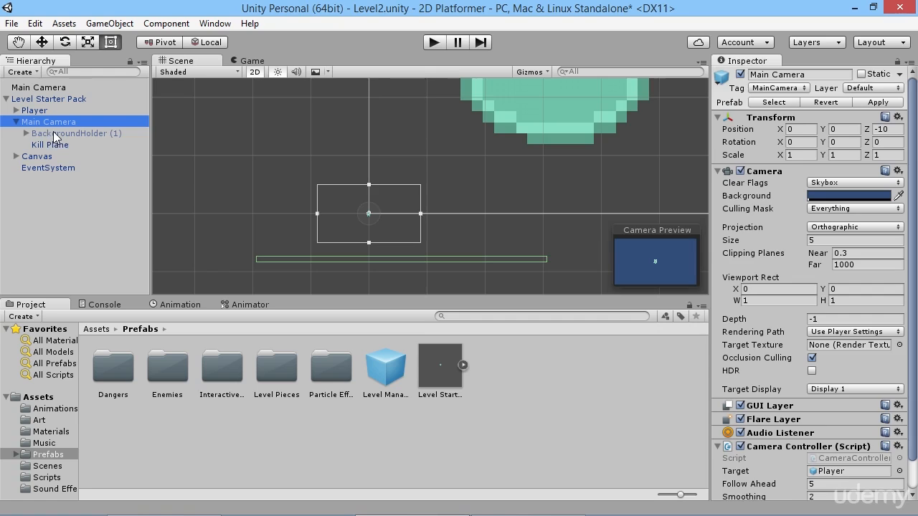
pyautogui.click(59, 133)
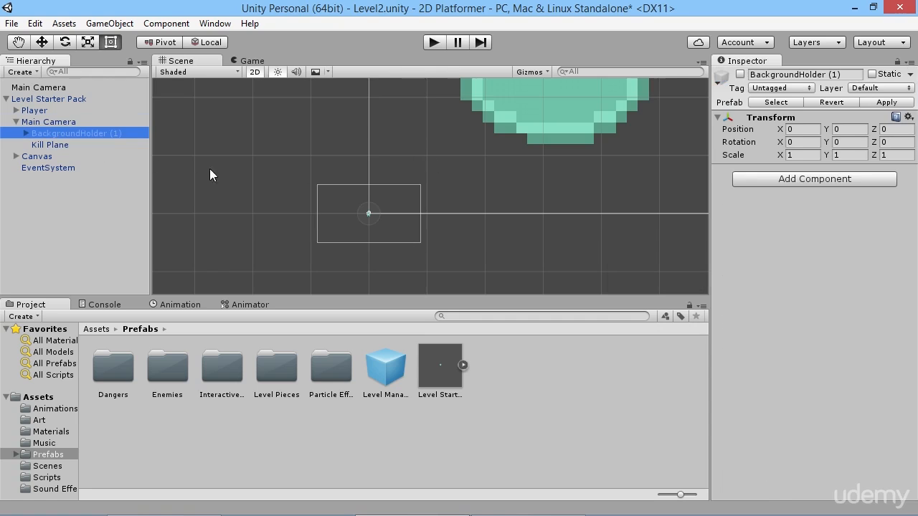
pyautogui.click(740, 74)
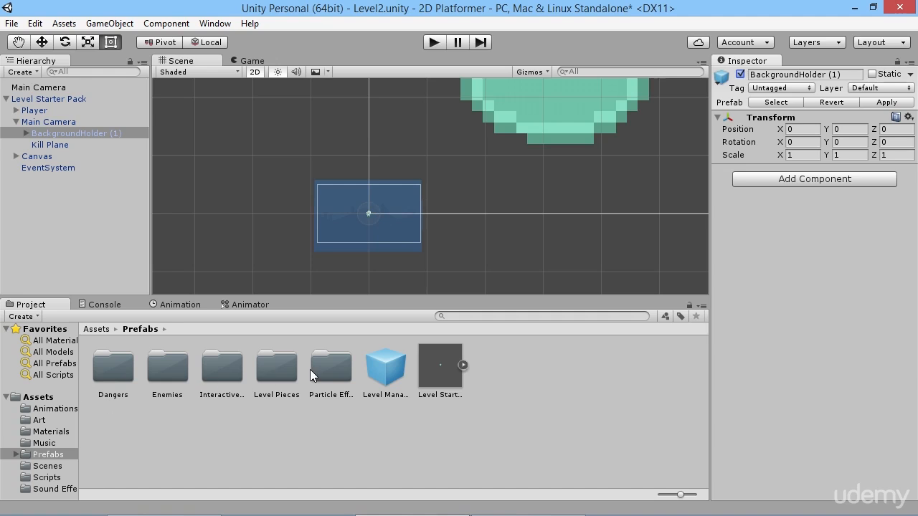
# Place Ground 3x7 from Level Pieces below the player, with Ground 3x3 at about X 7.46 and Ground 3x1 at about X 11.93 beside it.
pyautogui.doubleClick(277, 367)
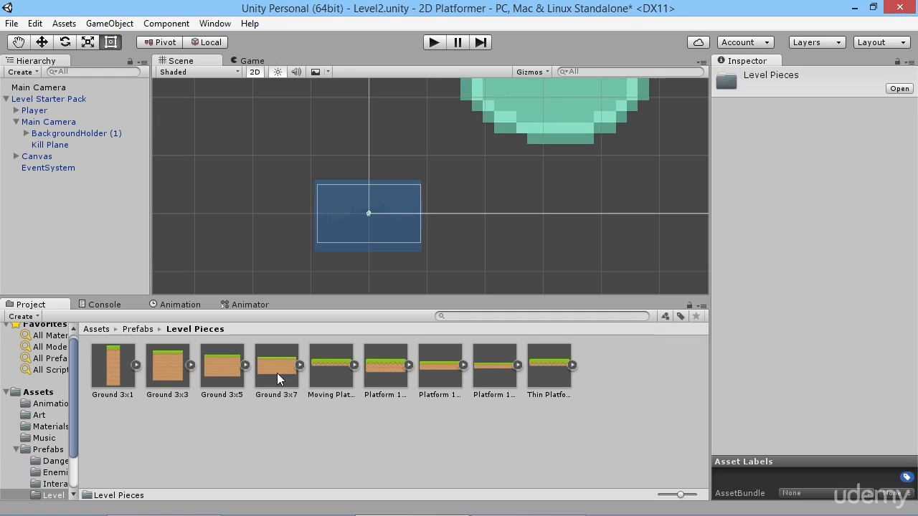
pyautogui.moveTo(277, 373); pyautogui.dragTo(365, 236)
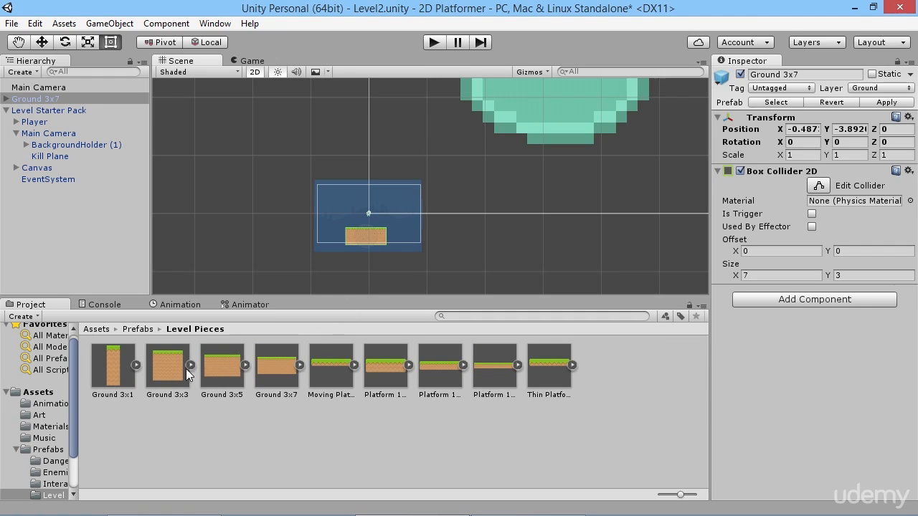
pyautogui.moveTo(186, 369); pyautogui.dragTo(411, 252)
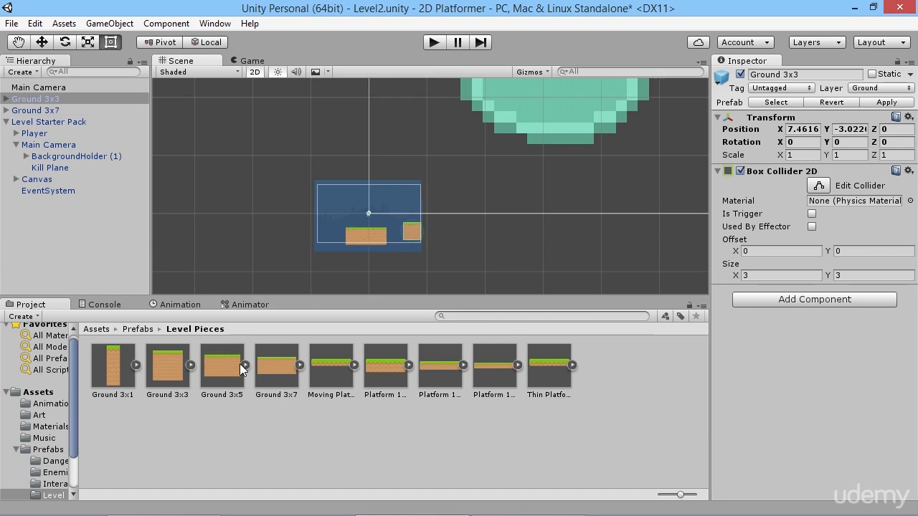
pyautogui.moveTo(113, 367); pyautogui.dragTo(439, 246)
# Lower the Ground 3x3 block to Y -3.85 and the Ground 3x1 block to Y -4.13 with the Move tool.
pyautogui.click(415, 245)
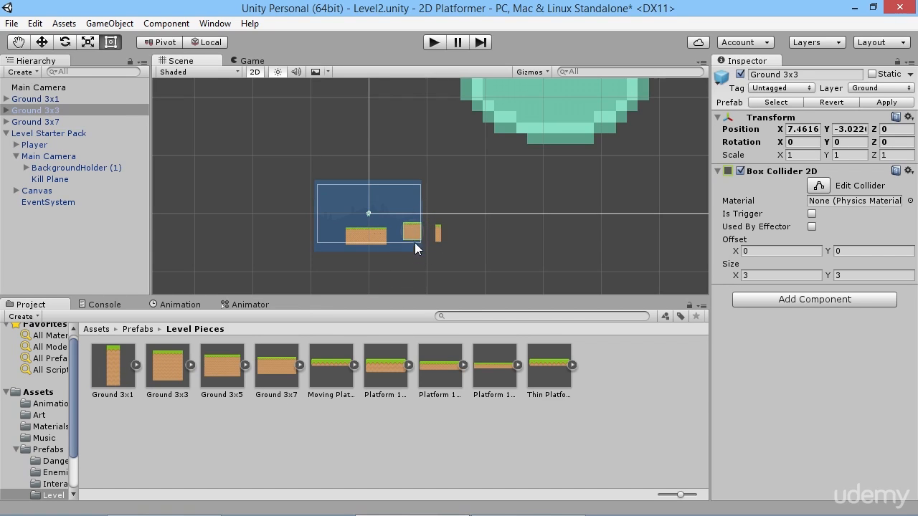
pyautogui.click(413, 231)
pyautogui.click(41, 41)
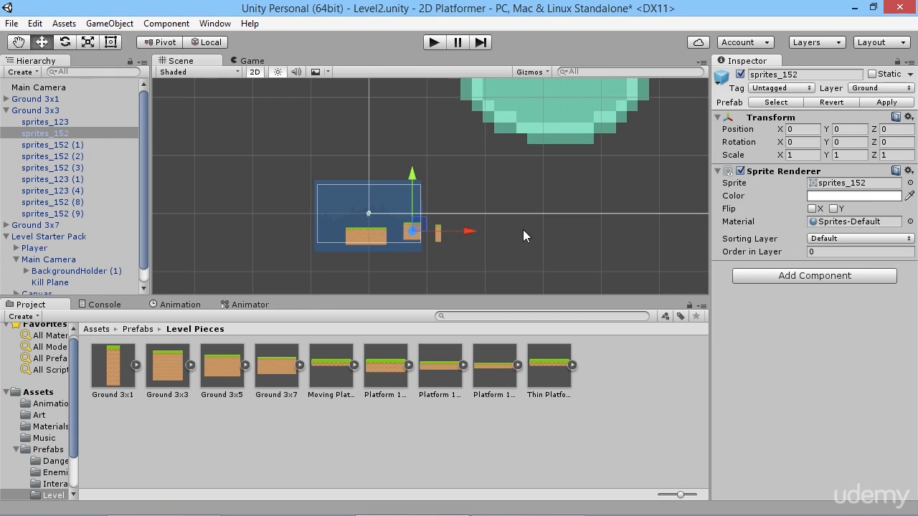
pyautogui.scroll(2, 459, 243)
pyautogui.click(36, 110)
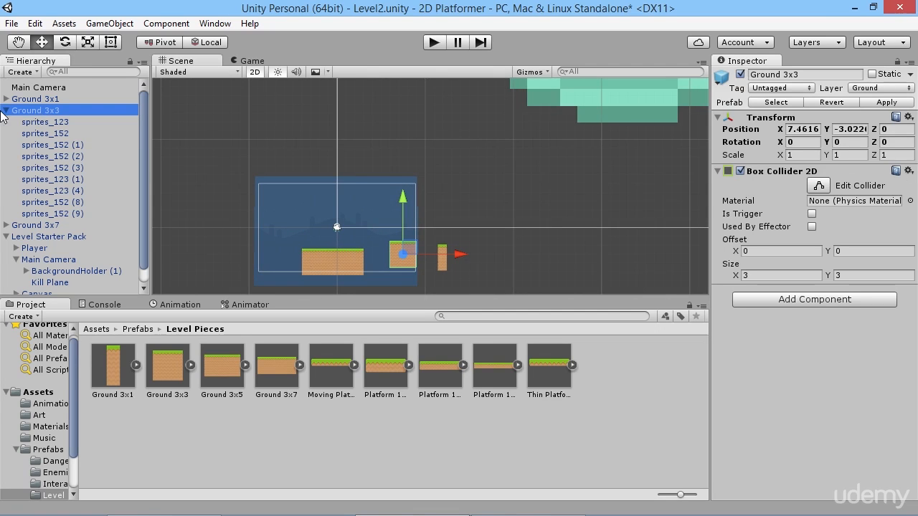
pyautogui.click(6, 111)
pyautogui.moveTo(404, 201); pyautogui.dragTo(404, 209)
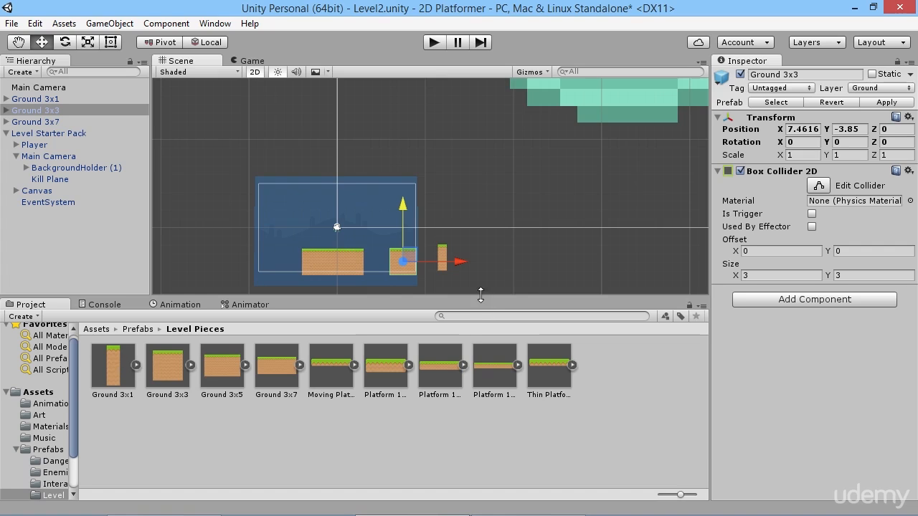
pyautogui.click(442, 255)
pyautogui.moveTo(441, 200); pyautogui.dragTo(442, 207)
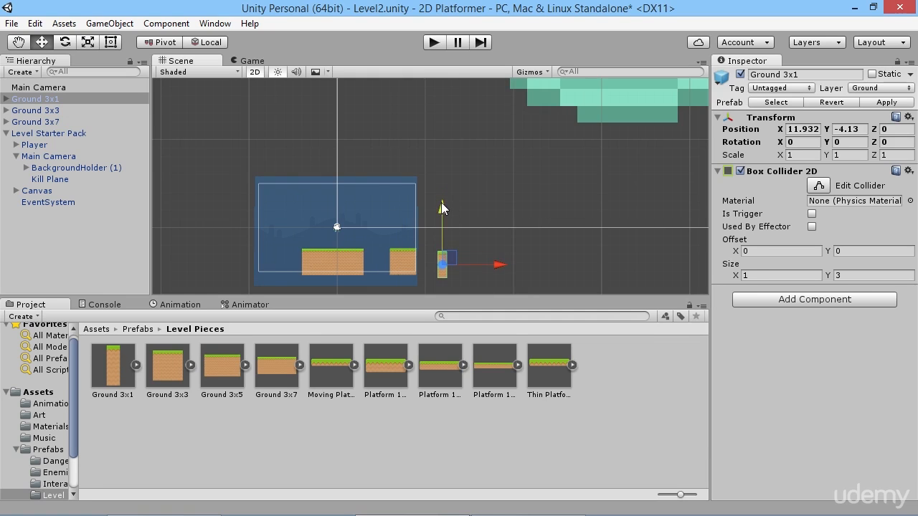
# Extend the level with another Ground 3x7 at about X 18.76, a Platform 1x3 and a Platform 1x5 at about X 33.82, and save the scene.
pyautogui.moveTo(278, 379); pyautogui.dragTo(501, 264)
pyautogui.click(315, 377)
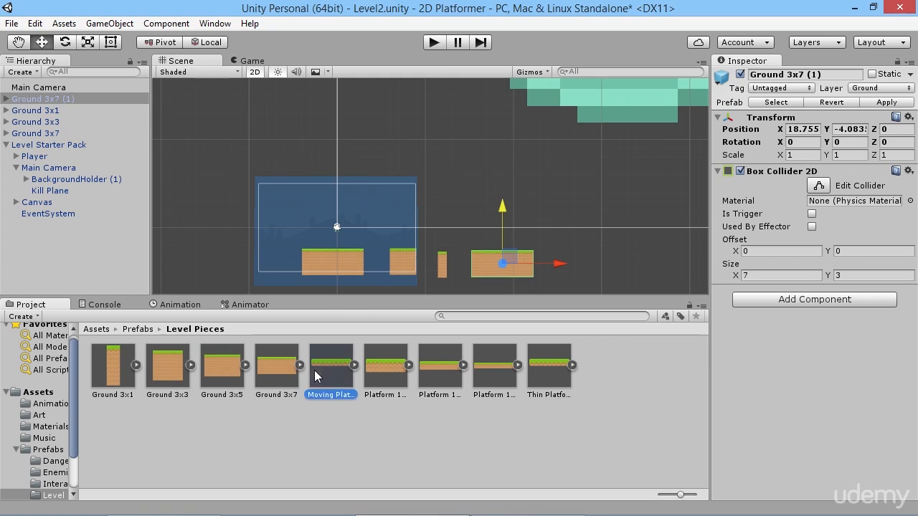
pyautogui.moveTo(315, 377); pyautogui.dragTo(575, 235)
pyautogui.click(390, 370)
pyautogui.click(464, 366)
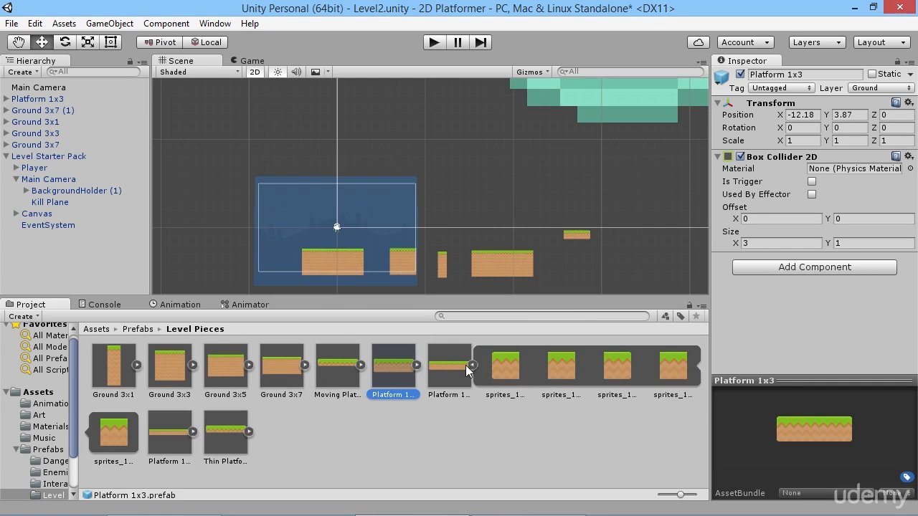
pyautogui.moveTo(466, 366); pyautogui.dragTo(634, 225)
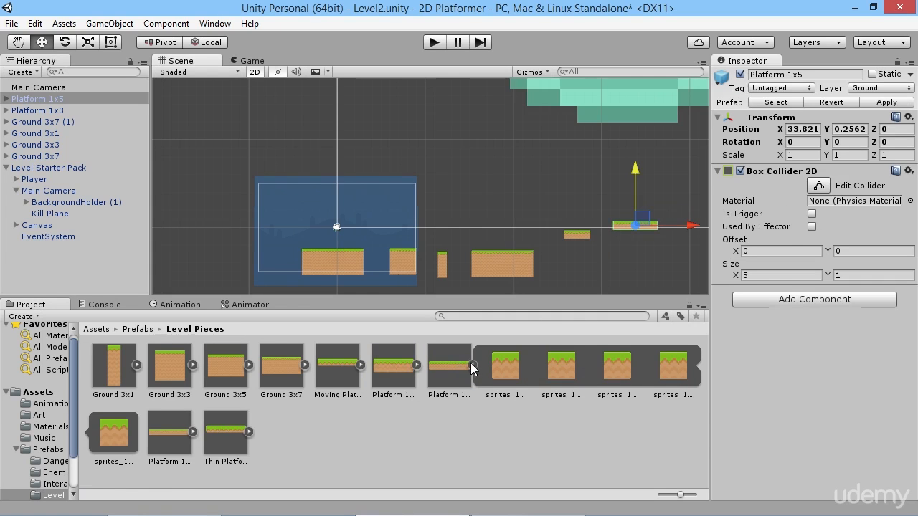
pyautogui.click(472, 365)
pyautogui.moveTo(600, 271); pyautogui.dragTo(510, 252, button='middle')
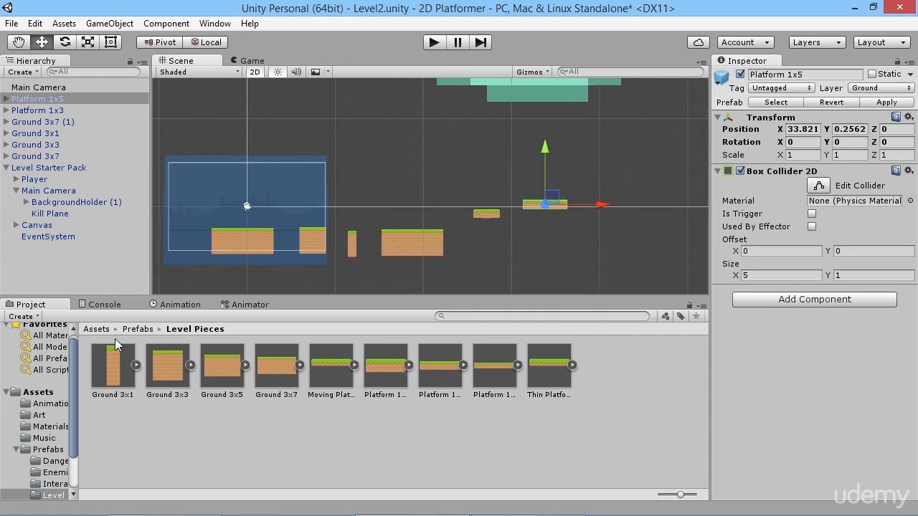
pyautogui.click(140, 329)
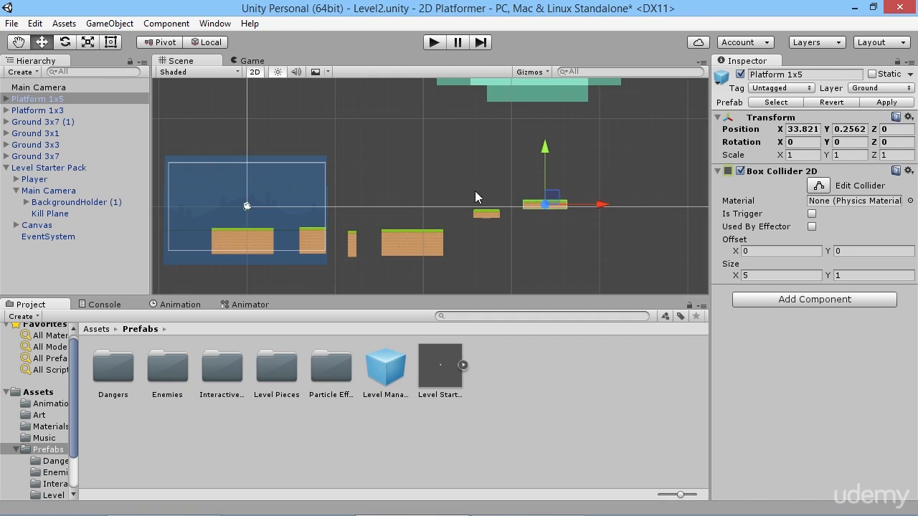
pyautogui.hotkey('ctrl', 's')
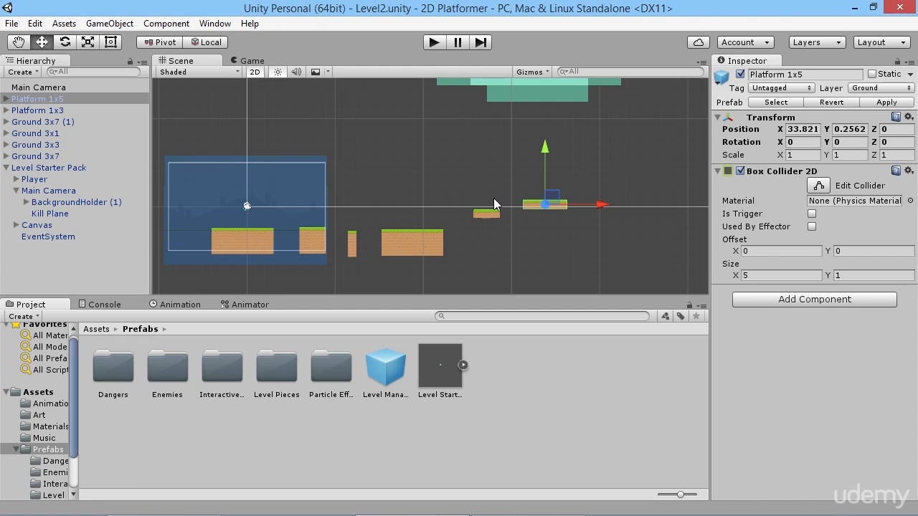
# Play-test Level2 by walking the player back and forth and jumping off the first ground block, and stop the game.
pyautogui.click(434, 42)
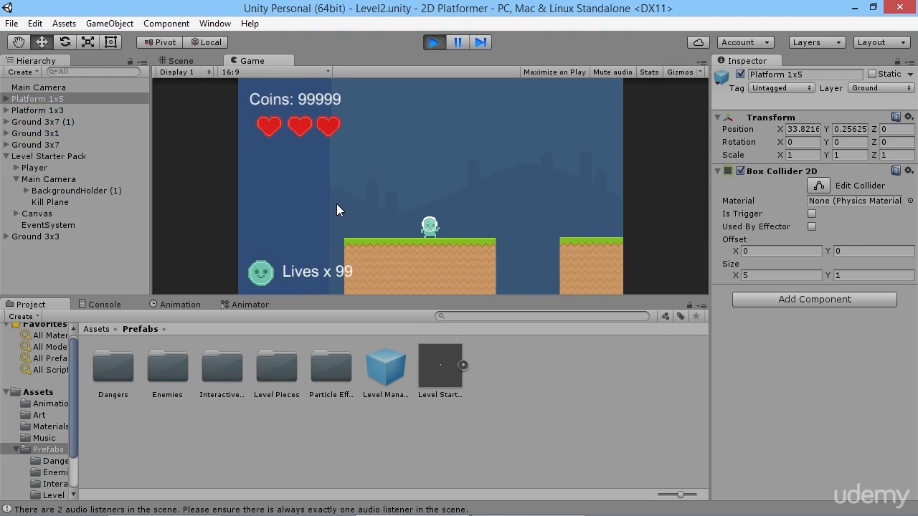
pyautogui.press('Right')
pyautogui.press('Left')
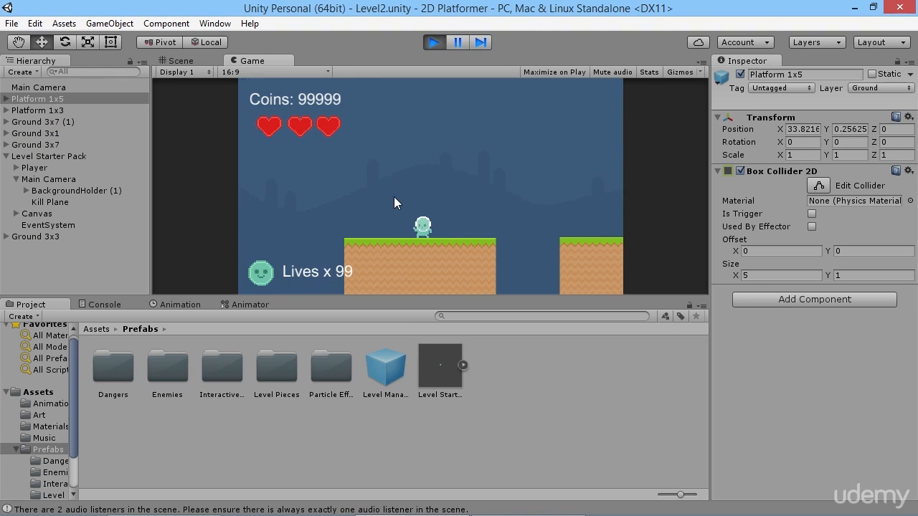
pyautogui.press('Right')
pyautogui.press('Right')
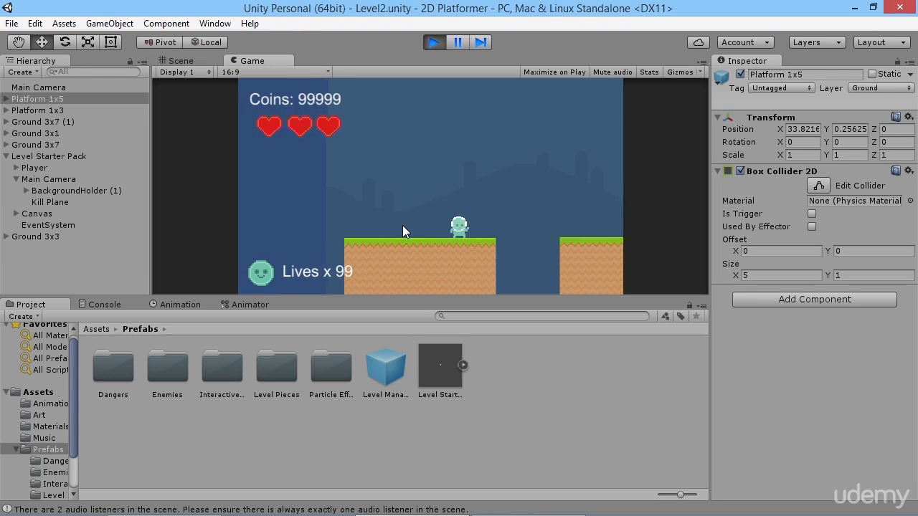
pyautogui.press('space')
pyautogui.press('Left')
pyautogui.press('space')
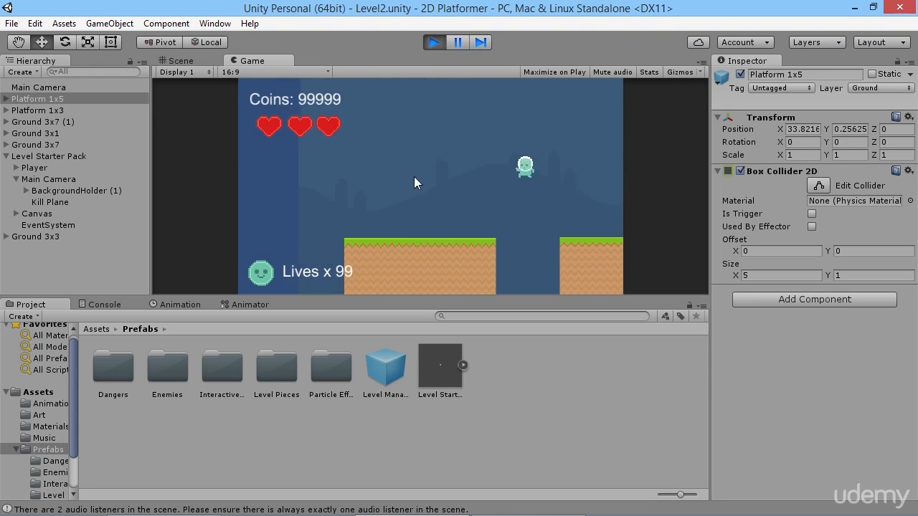
pyautogui.click(435, 45)
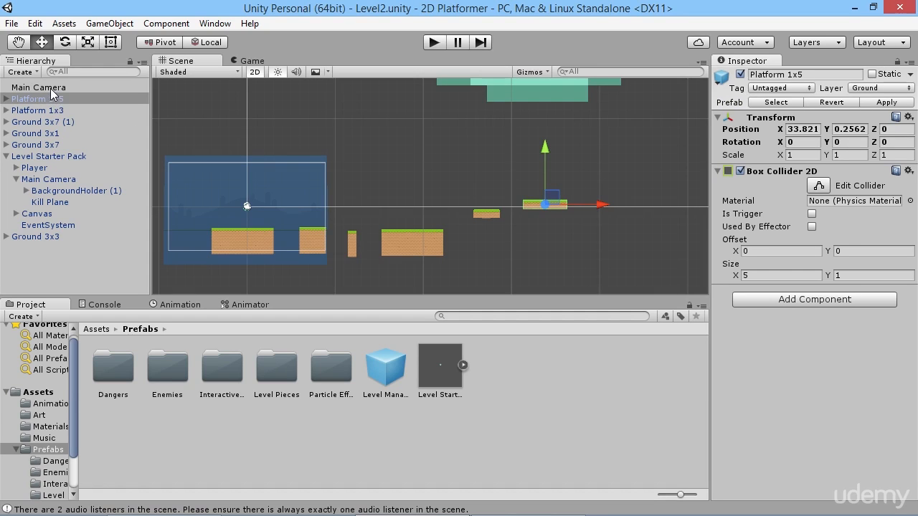
# Compare the two Main Camera objects and delete the standalone one outside the Level Starter Pack.
pyautogui.click(52, 89)
pyautogui.click(48, 180)
pyautogui.click(54, 88)
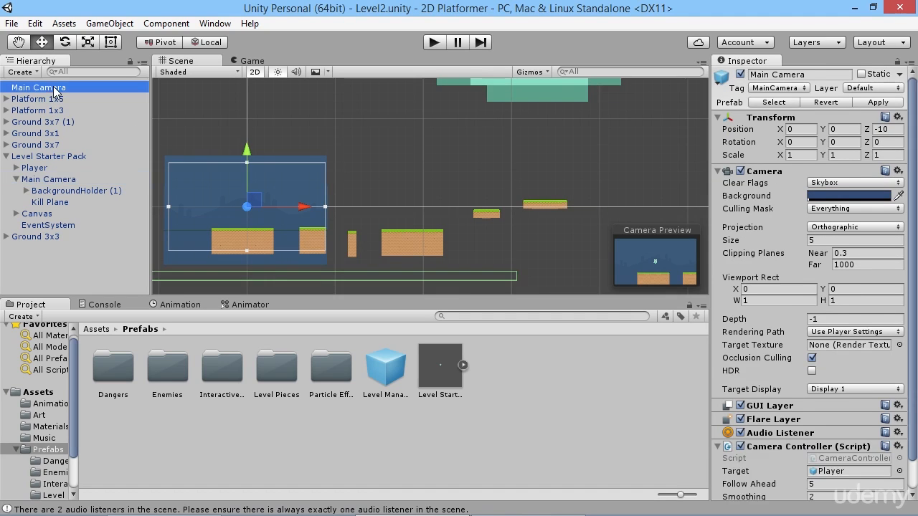
pyautogui.click(57, 179)
pyautogui.click(60, 86)
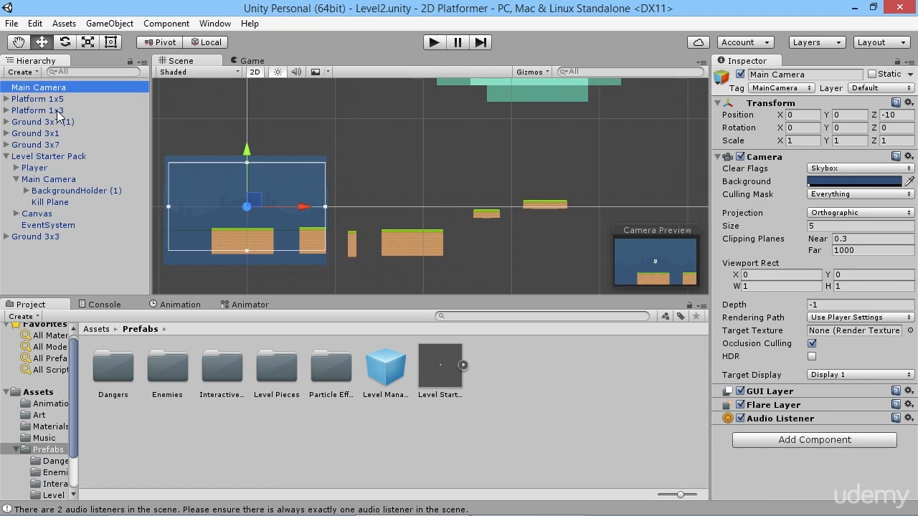
pyautogui.click(63, 181)
pyautogui.click(42, 89)
pyautogui.press('Delete')
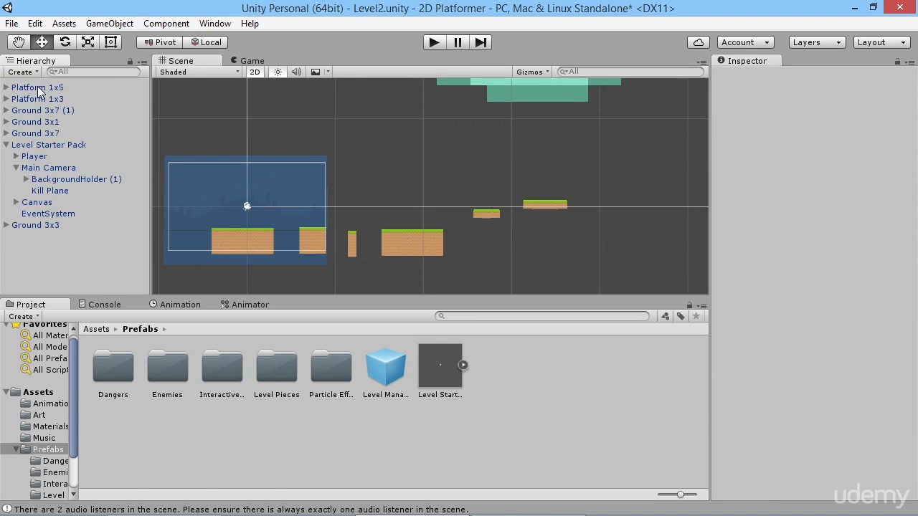
# Play-test Level2 again by jumping across the ground blocks, stop the game and inspect the Console errors.
pyautogui.click(435, 42)
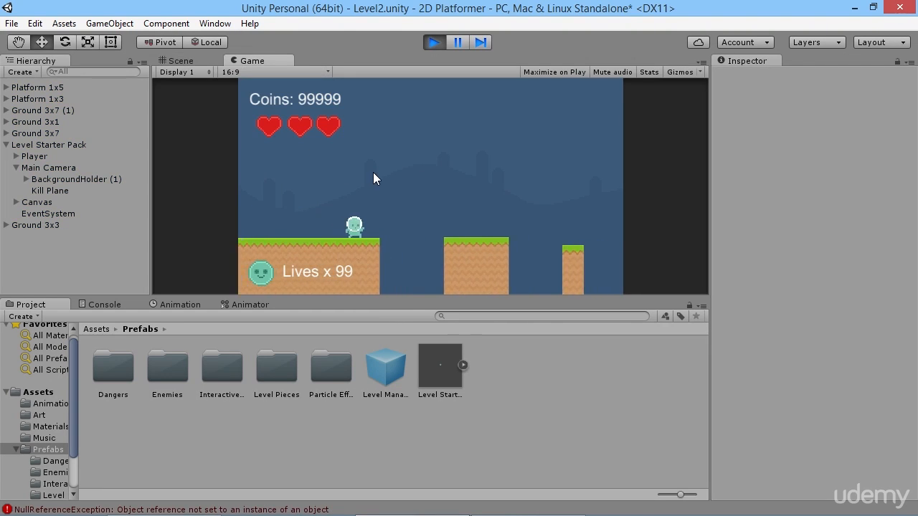
pyautogui.press('Right')
pyautogui.press('space')
pyautogui.press('space')
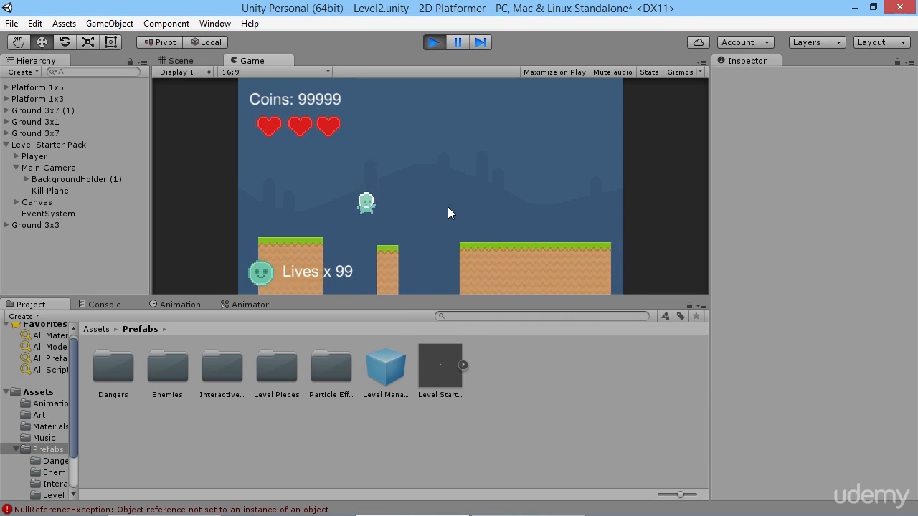
pyautogui.click(433, 42)
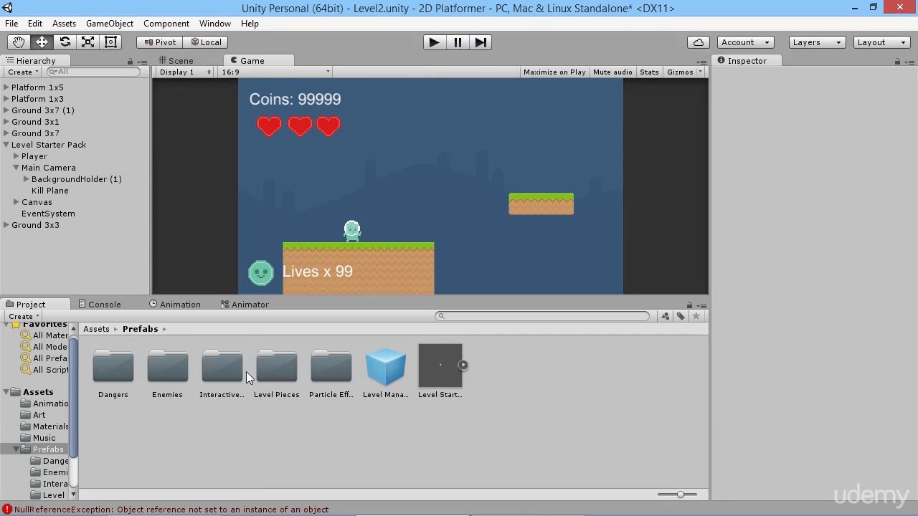
pyautogui.click(240, 504)
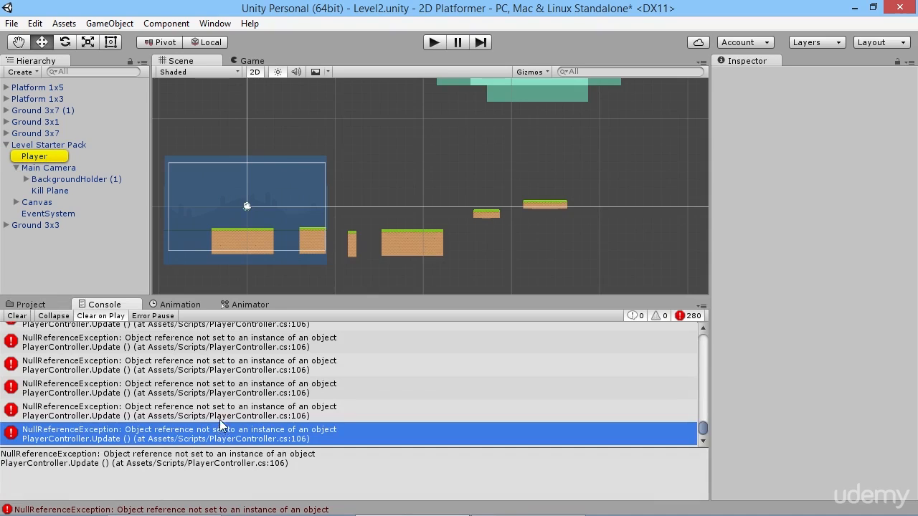
# Inspect the Player's Player Controller settings, then open the Level1 scene, saving the changes to Level2.
pyautogui.click(34, 157)
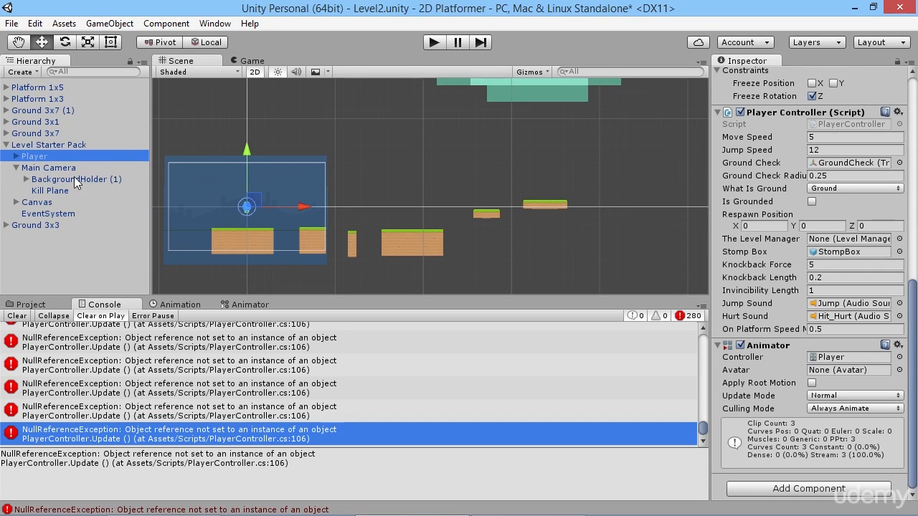
pyautogui.click(32, 304)
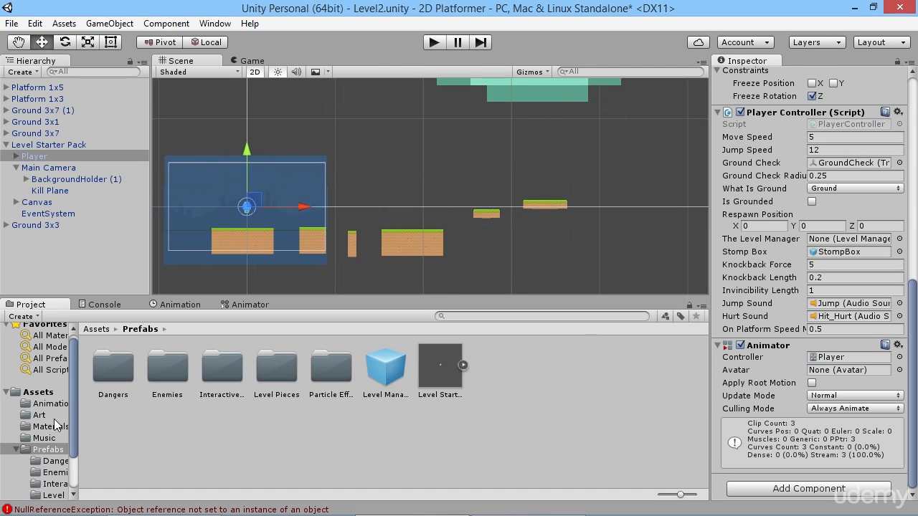
pyautogui.click(15, 450)
pyautogui.click(44, 467)
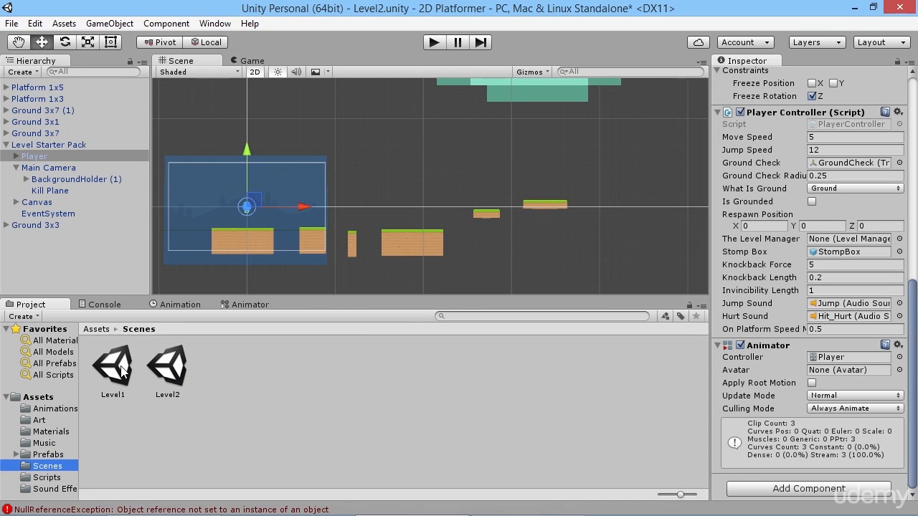
pyautogui.doubleClick(118, 370)
pyautogui.click(444, 294)
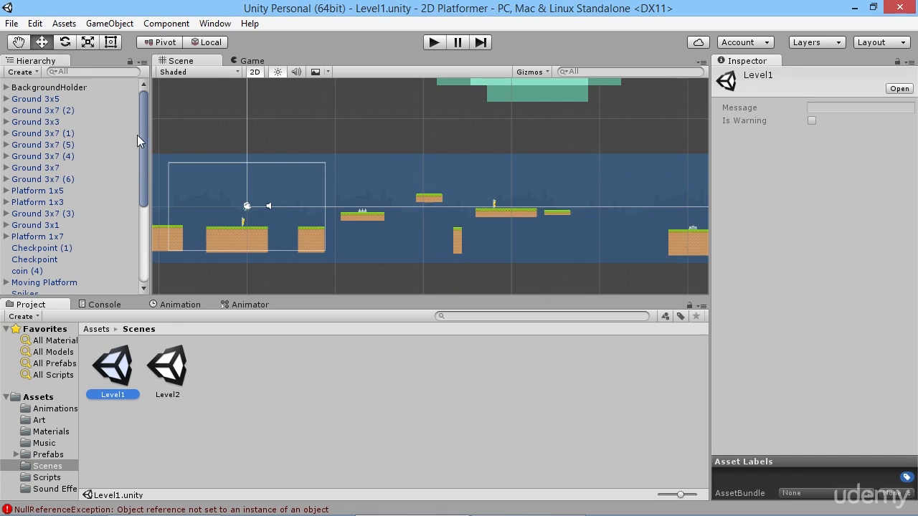
# Move the Level Manager into the Level Starter Pack in Level1 and apply the change to the pack's prefab.
pyautogui.moveTo(144, 107); pyautogui.dragTo(141, 205)
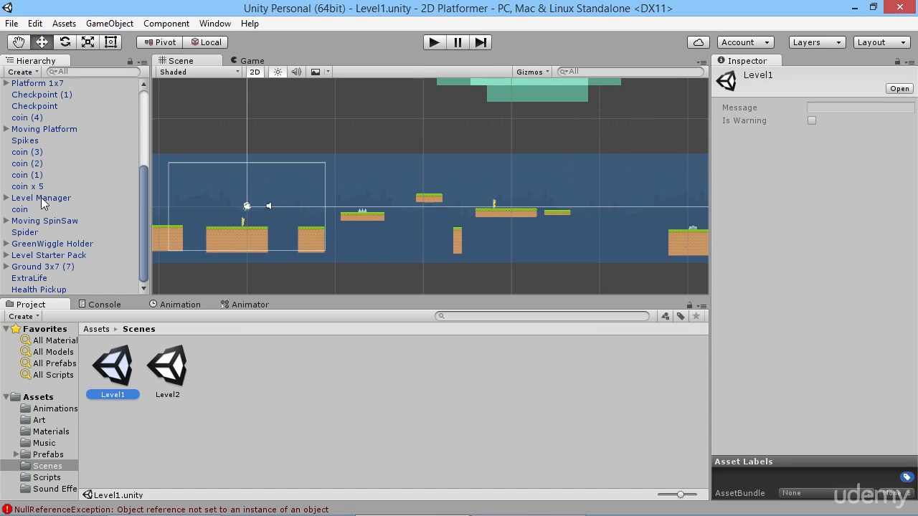
pyautogui.moveTo(43, 204); pyautogui.dragTo(104, 256)
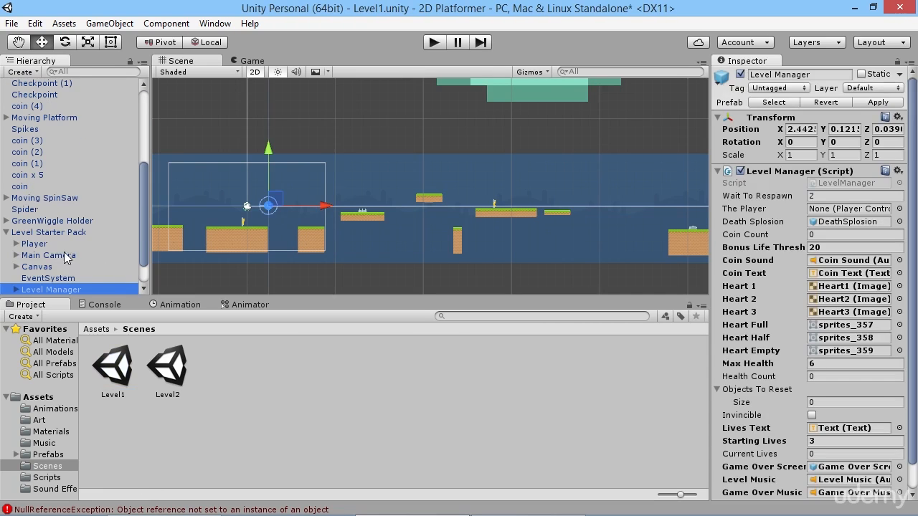
pyautogui.click(58, 233)
pyautogui.click(887, 104)
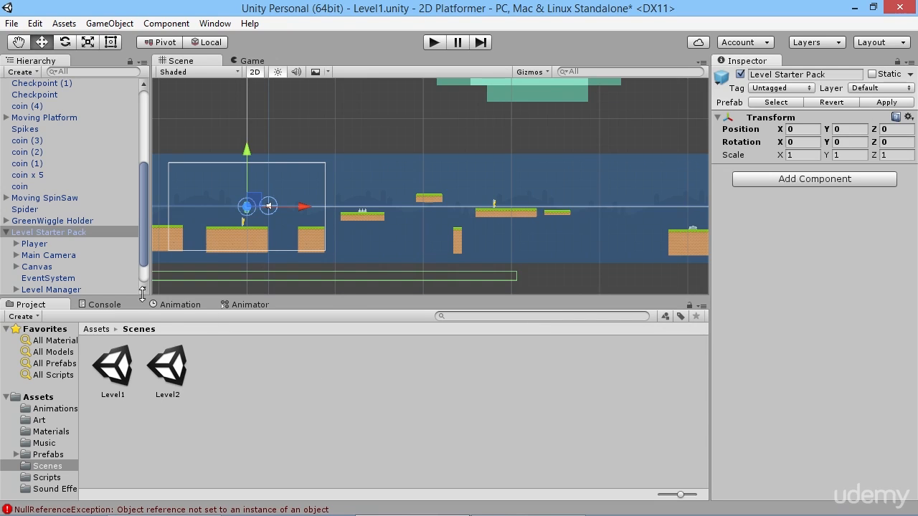
# Save Level1, reopen Level2 and play-test it by jumping the player across the ground blocks and up to the Platform 1x5.
pyautogui.doubleClick(168, 383)
pyautogui.click(457, 297)
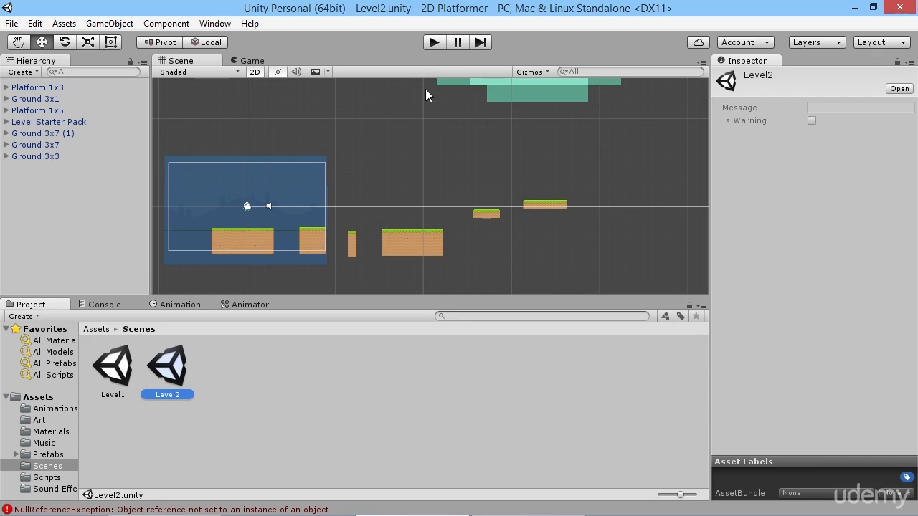
pyautogui.click(433, 43)
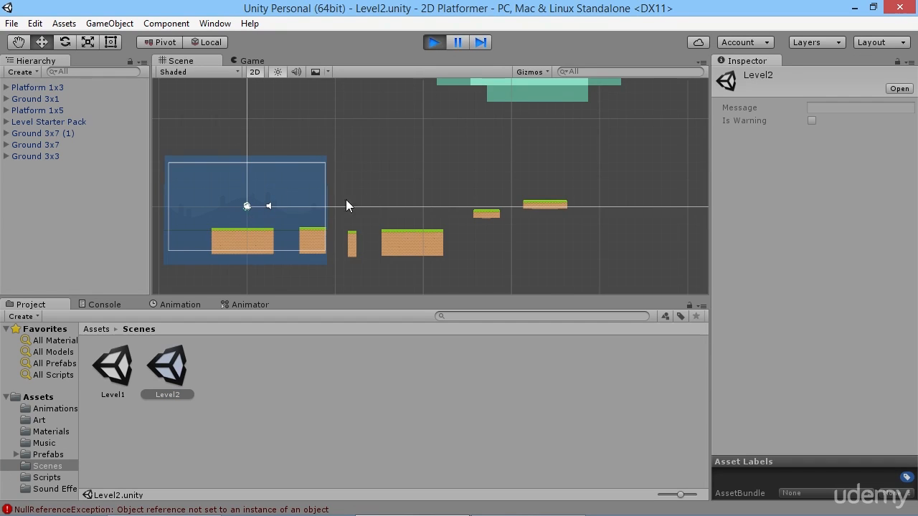
pyautogui.press('Right')
pyautogui.press('space')
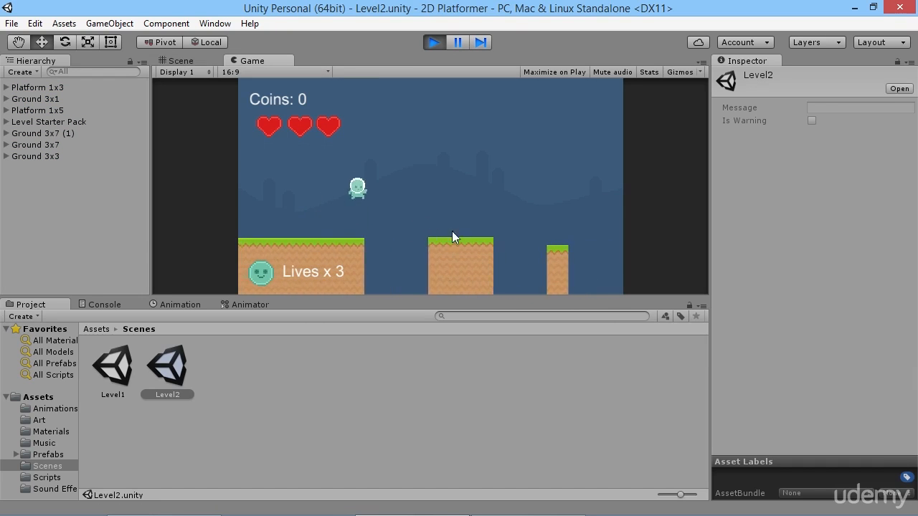
pyautogui.press('space')
pyautogui.press('Right')
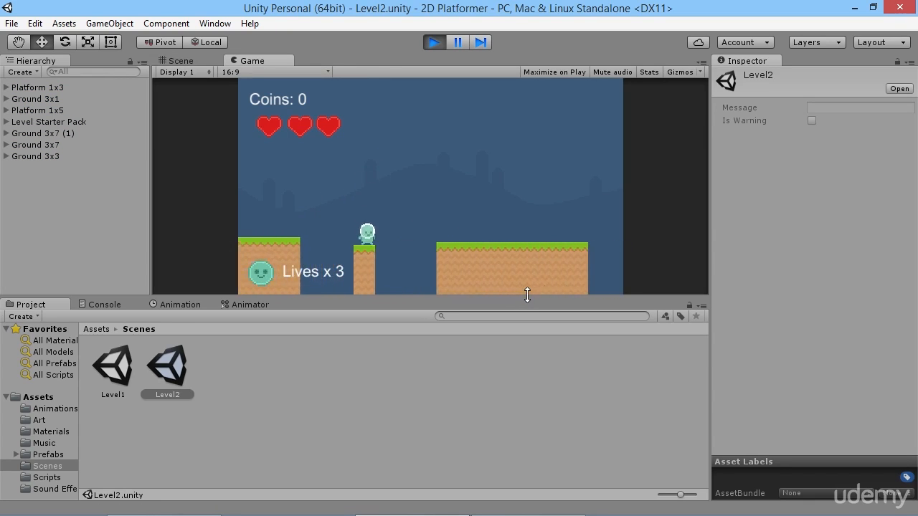
pyautogui.press('space')
pyautogui.press('Right')
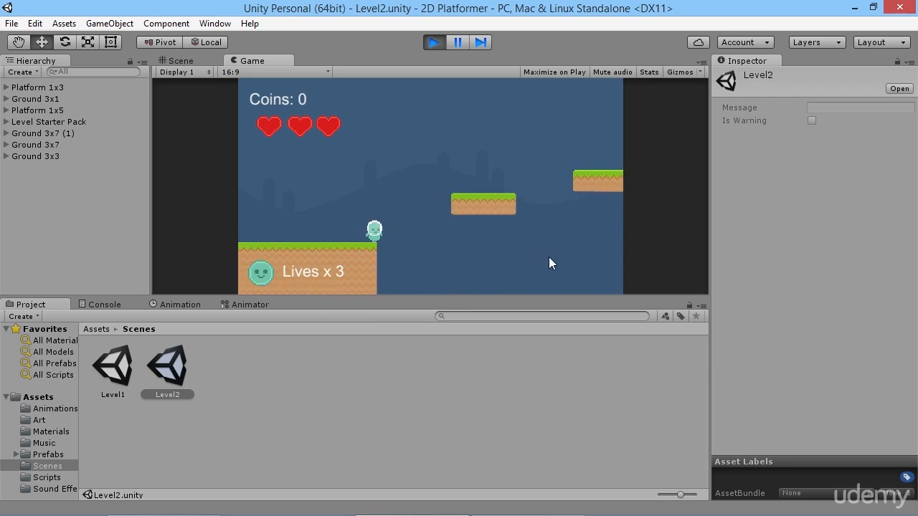
pyautogui.press('space')
# Continue the play-test by jumping the player back from the Platform 1x5 across every block to the starting ground.
pyautogui.press('space')
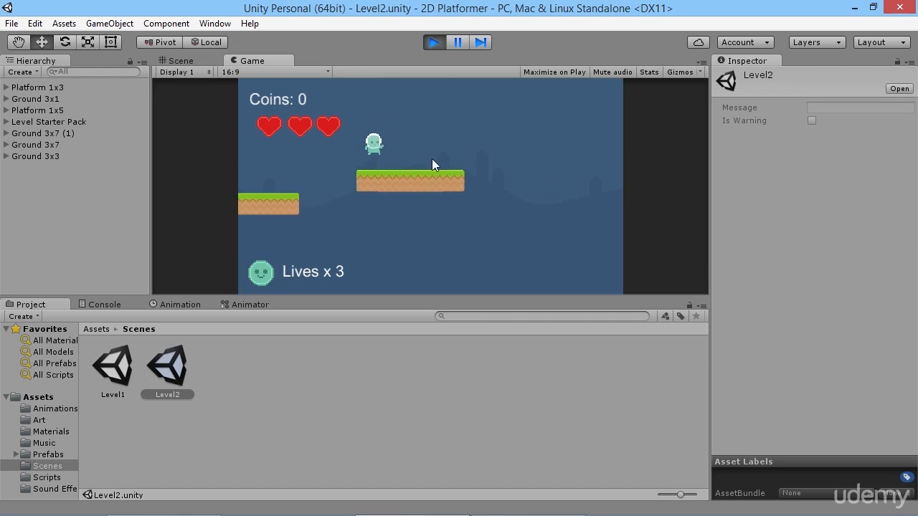
pyautogui.press('Left')
pyautogui.press('space')
pyautogui.press('Left')
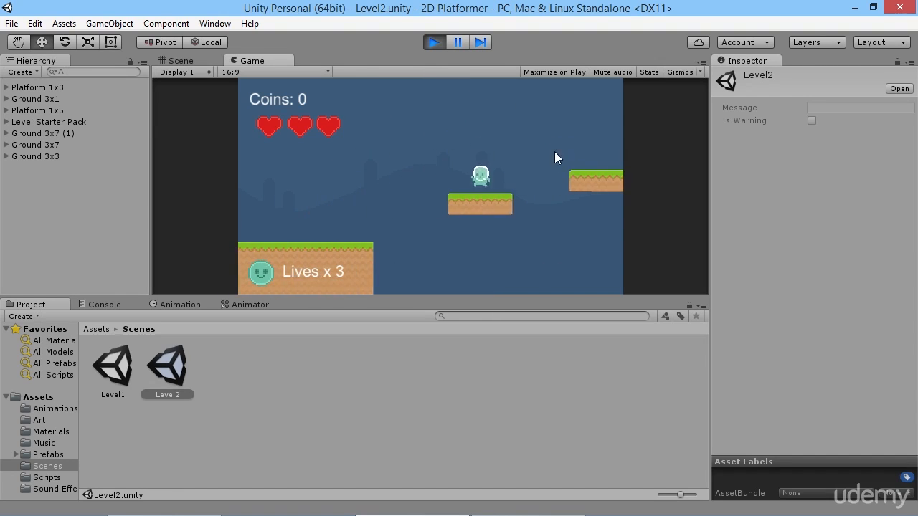
pyautogui.press('Left')
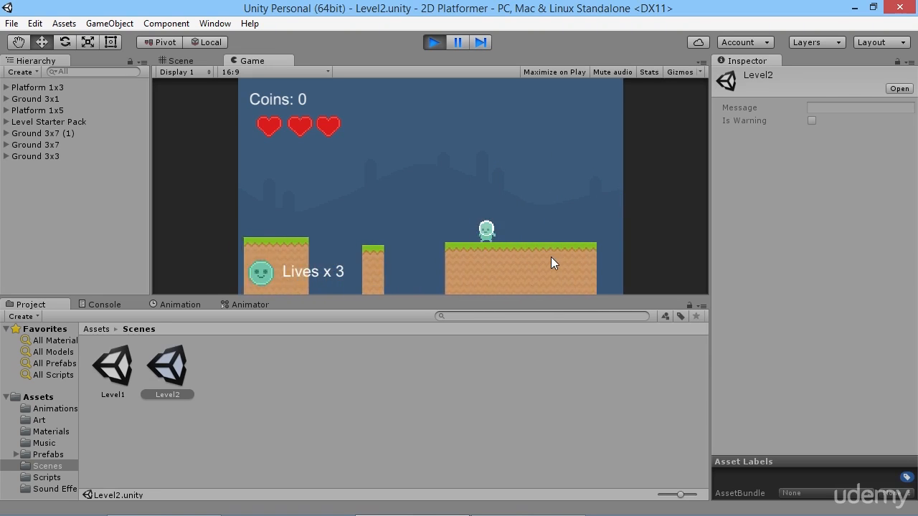
pyautogui.press('space')
pyautogui.press('space')
pyautogui.press('Left')
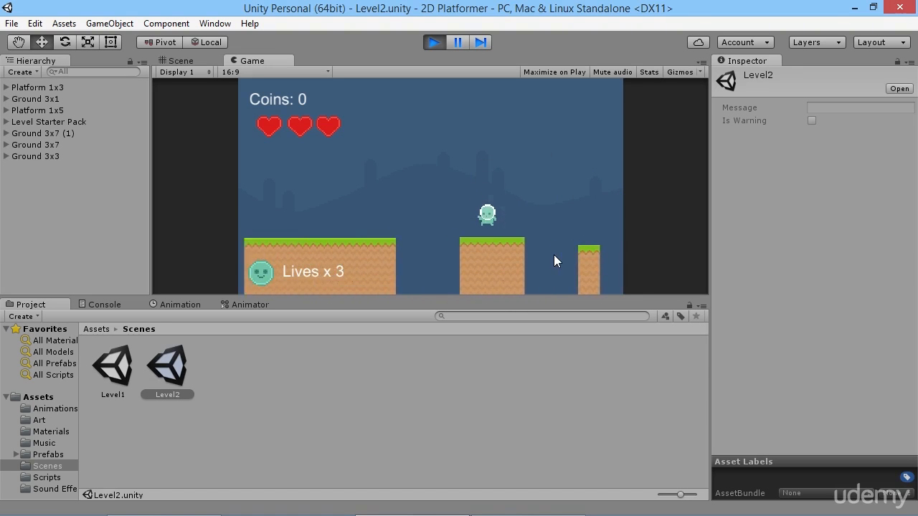
pyautogui.press('space')
pyautogui.press('Left')
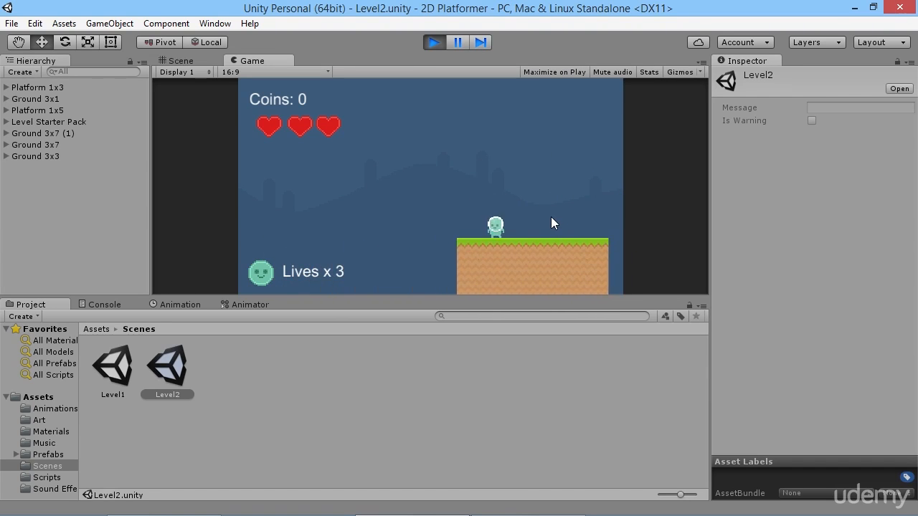
pyautogui.press('Left')
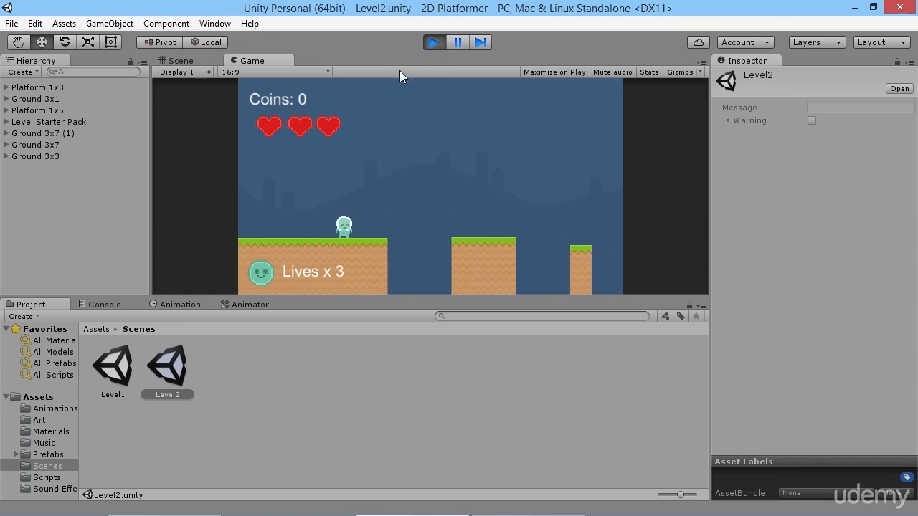